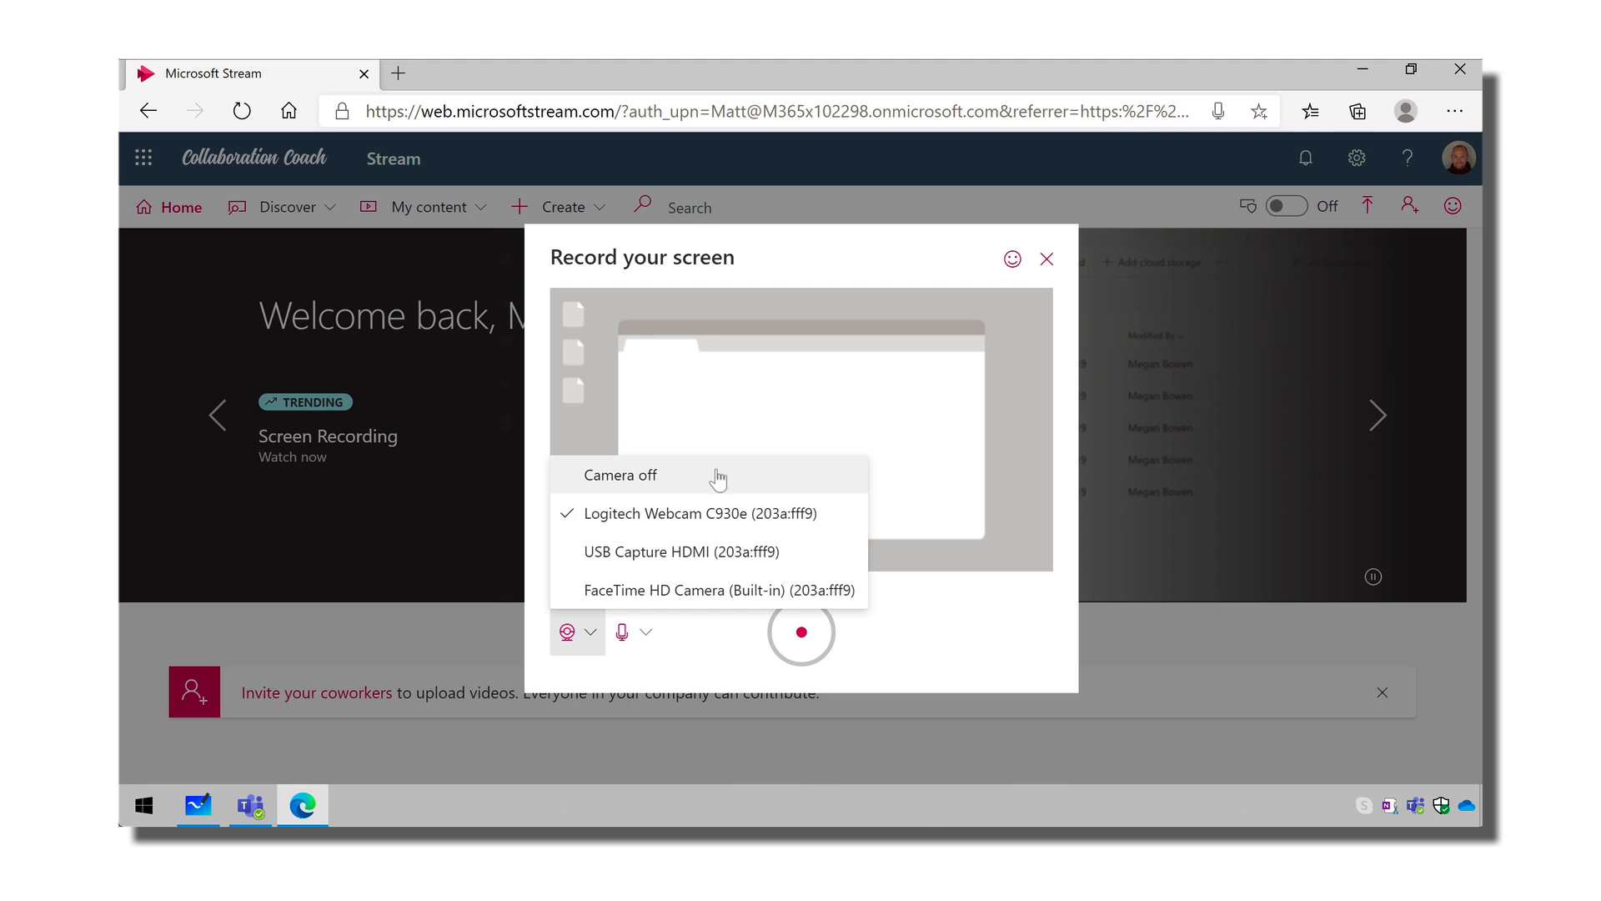
click(696, 641)
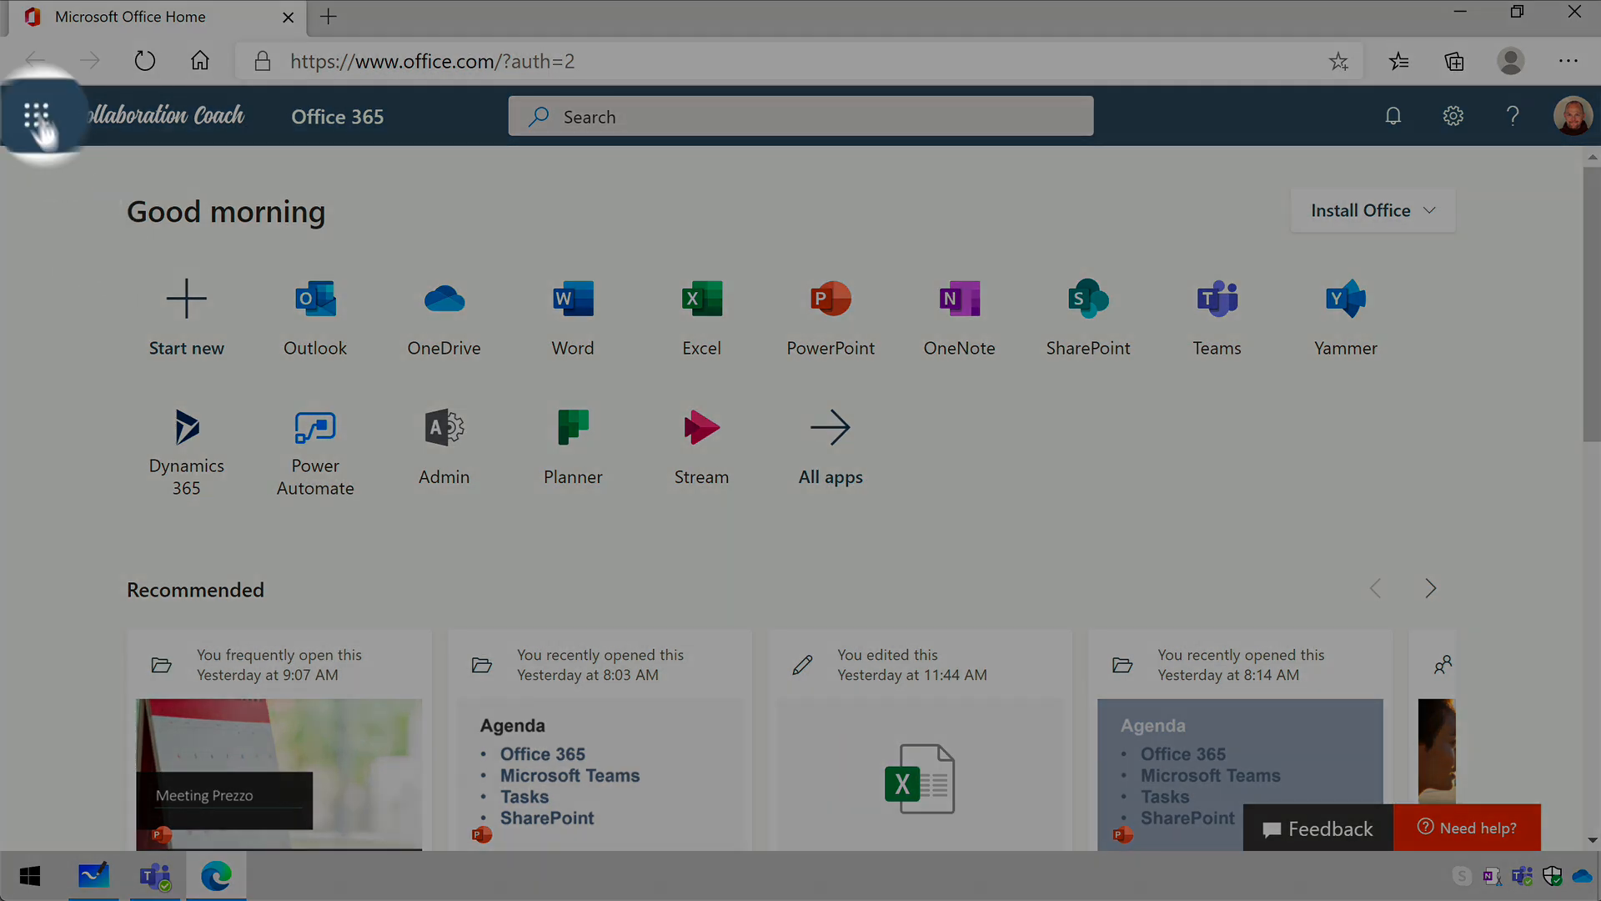
- Open Stream from the Office 365 home page and create a new screen recording
click(30, 112)
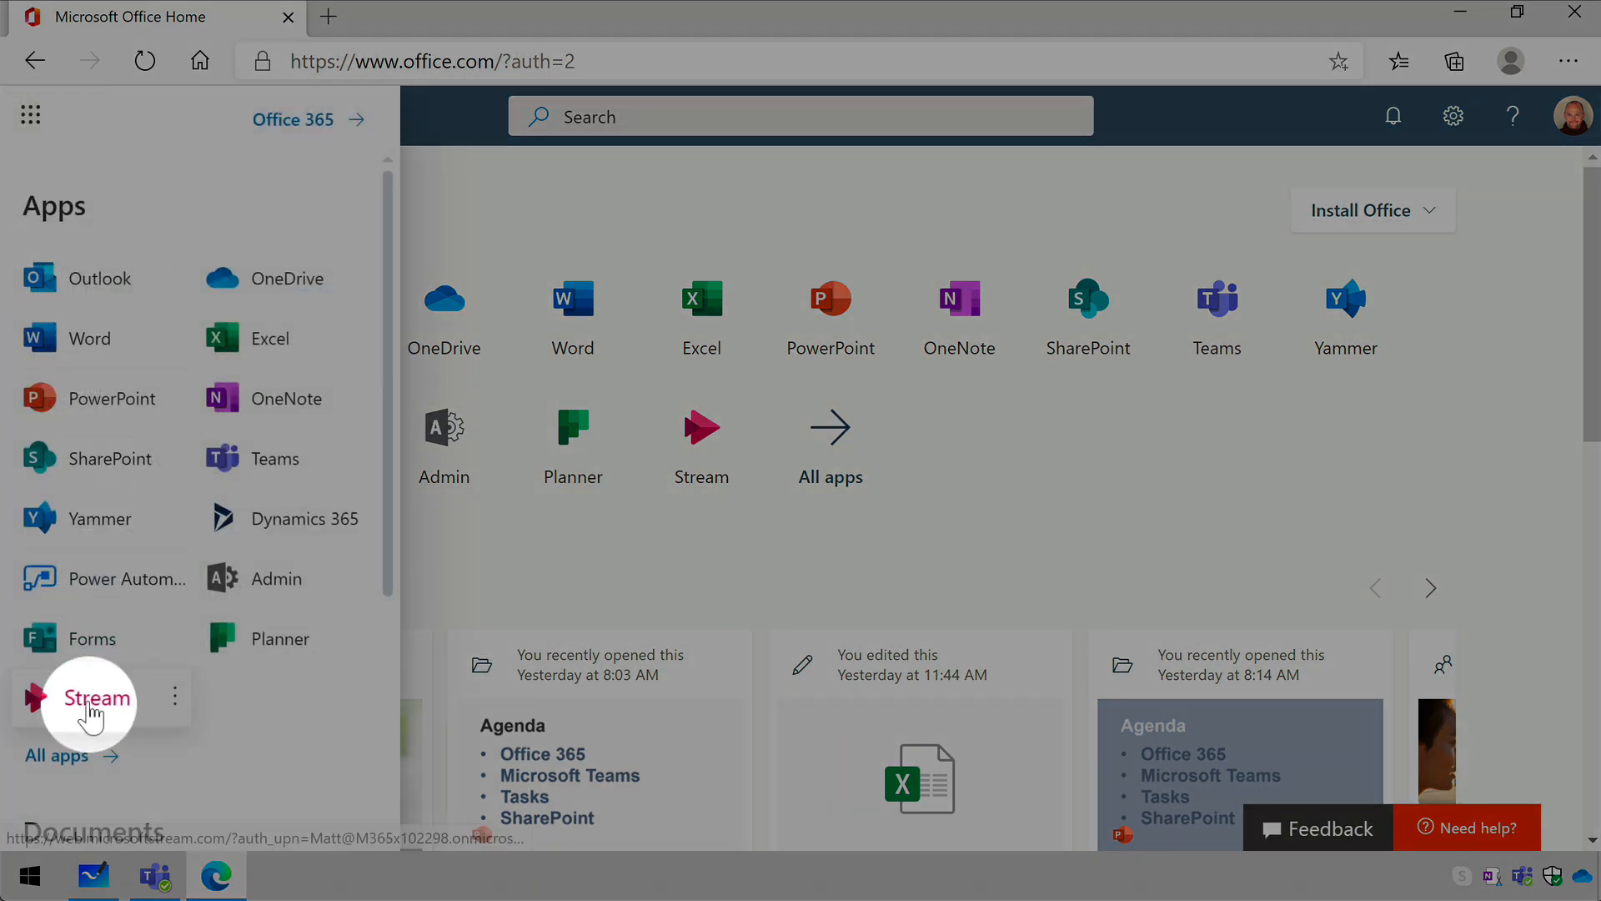
click(89, 704)
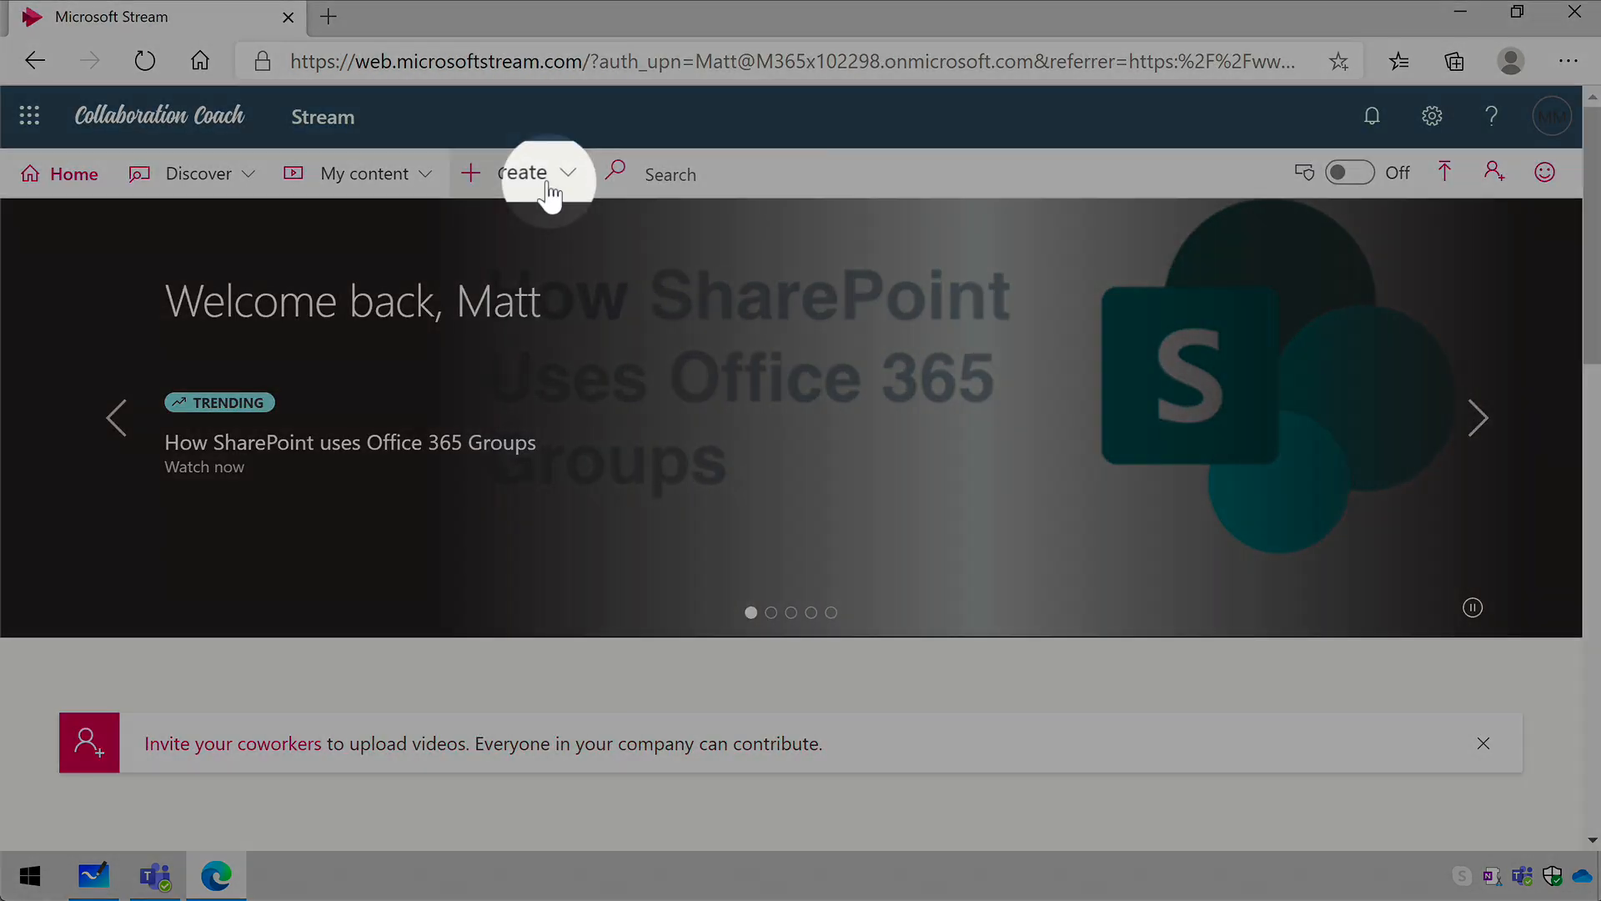
click(546, 187)
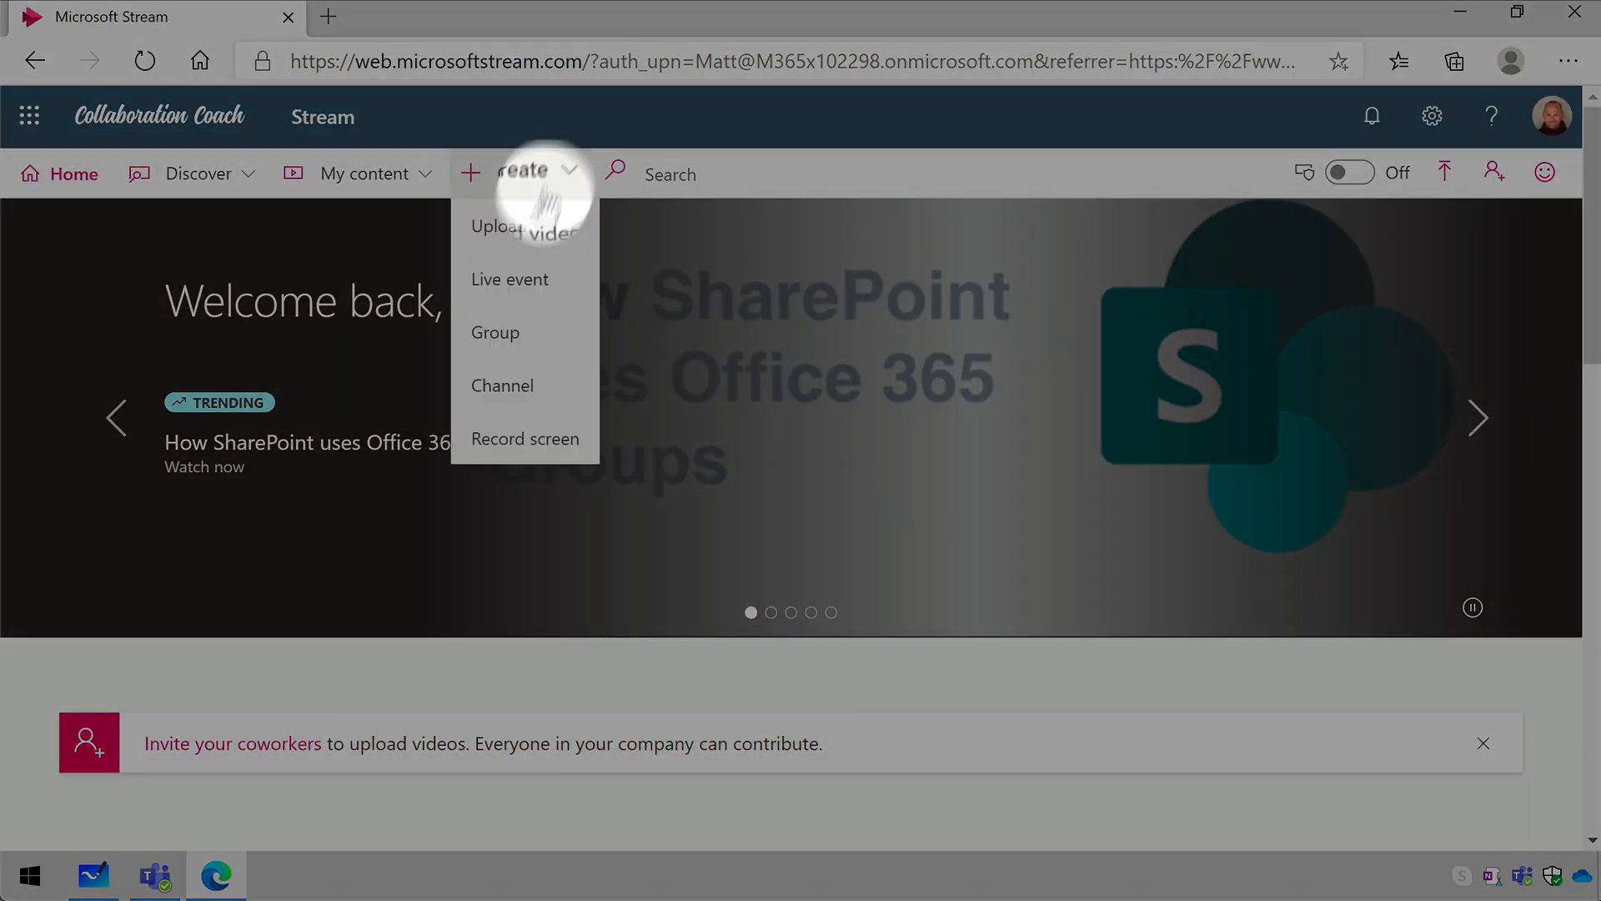
click(546, 461)
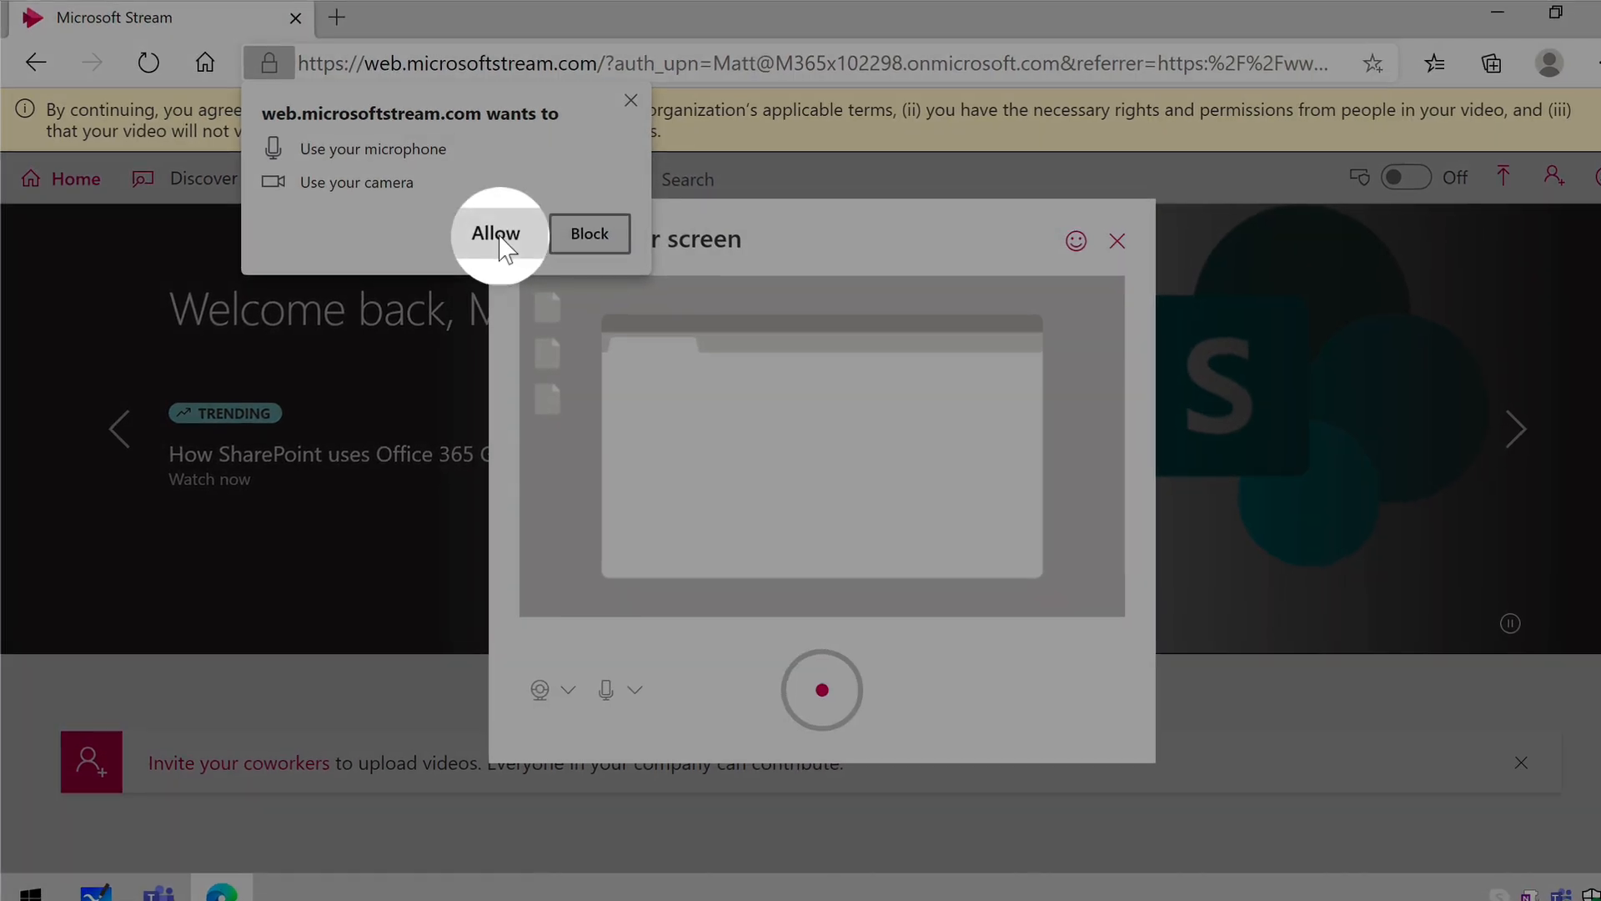
- Allow the site to use the microphone and camera, and dismiss the terms-of-use notice
click(492, 231)
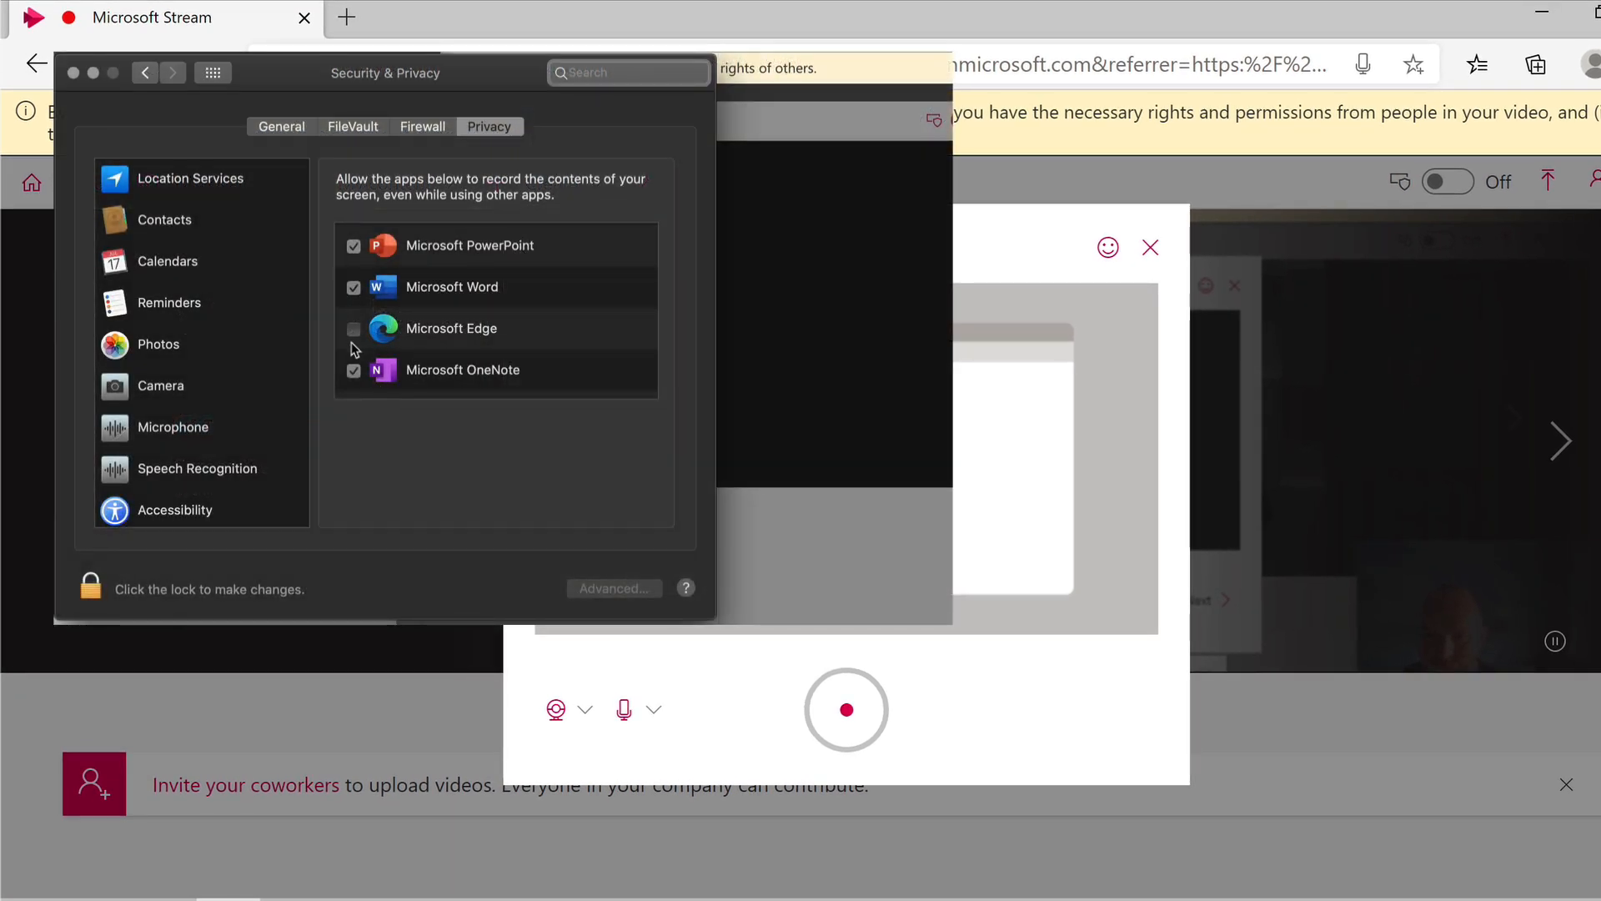
click(354, 331)
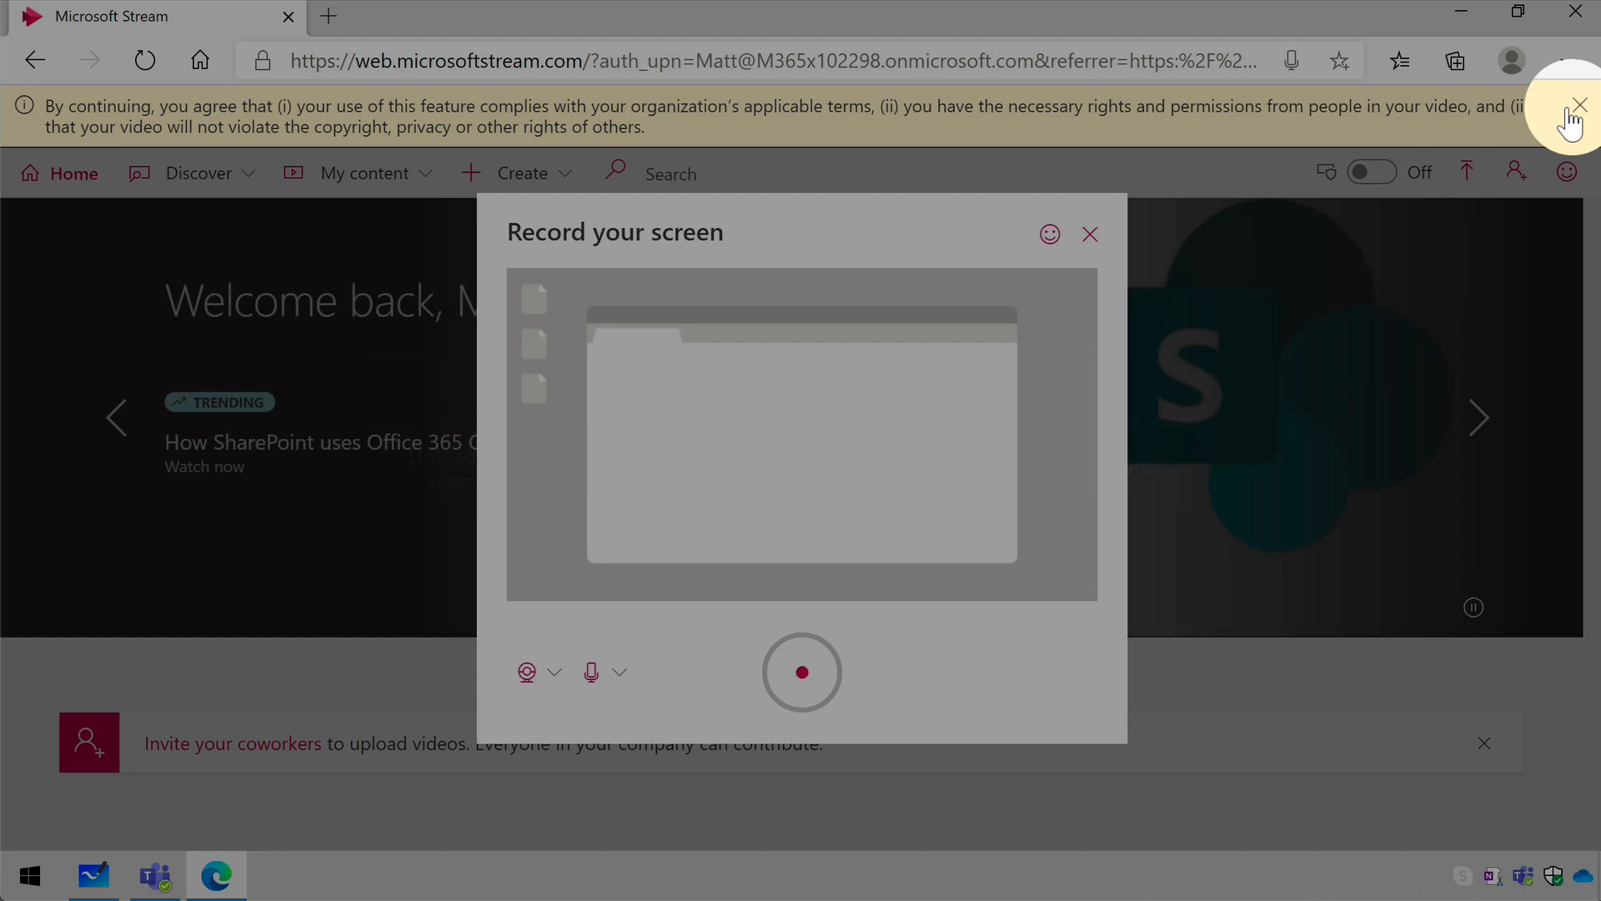
click(1566, 111)
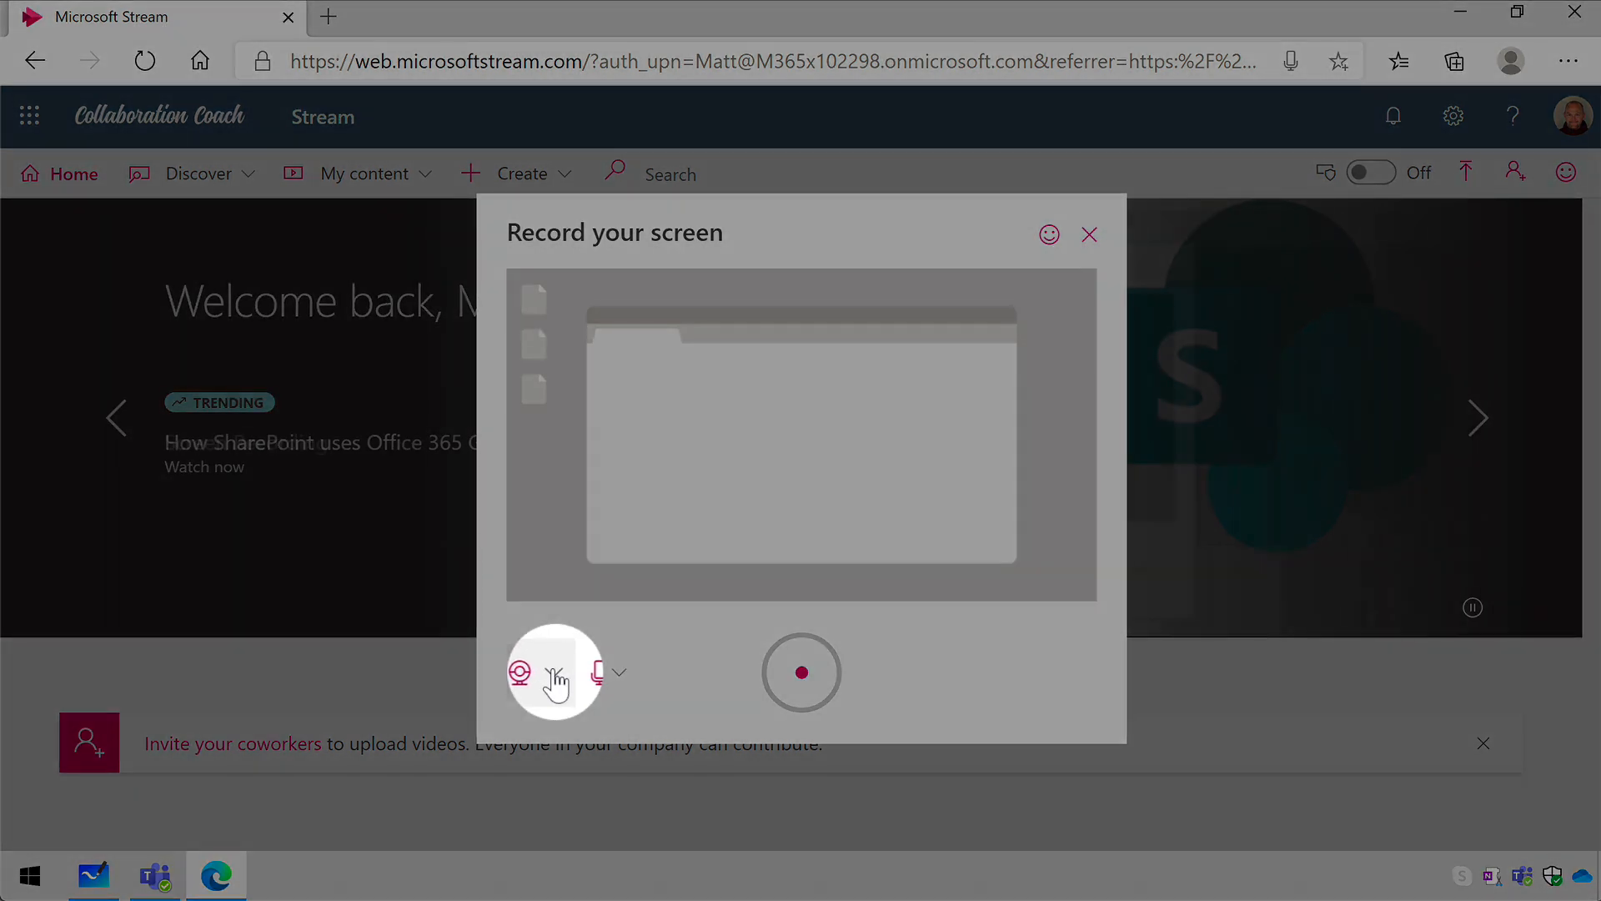
- Examine the camera and microphone choices available for the screen recording
click(554, 672)
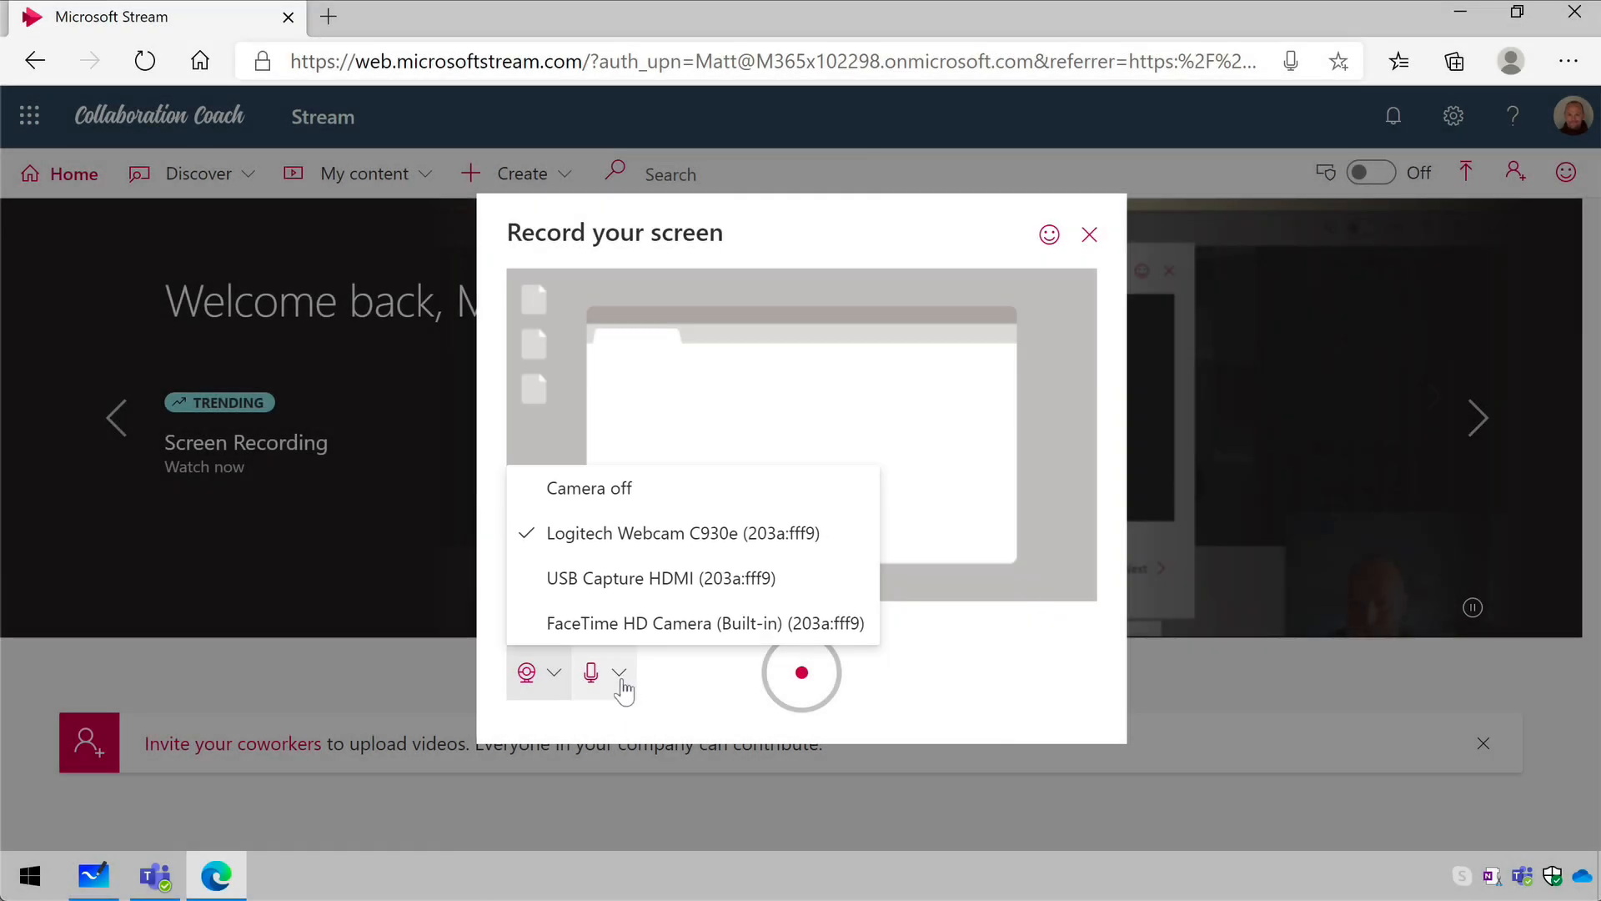
click(620, 675)
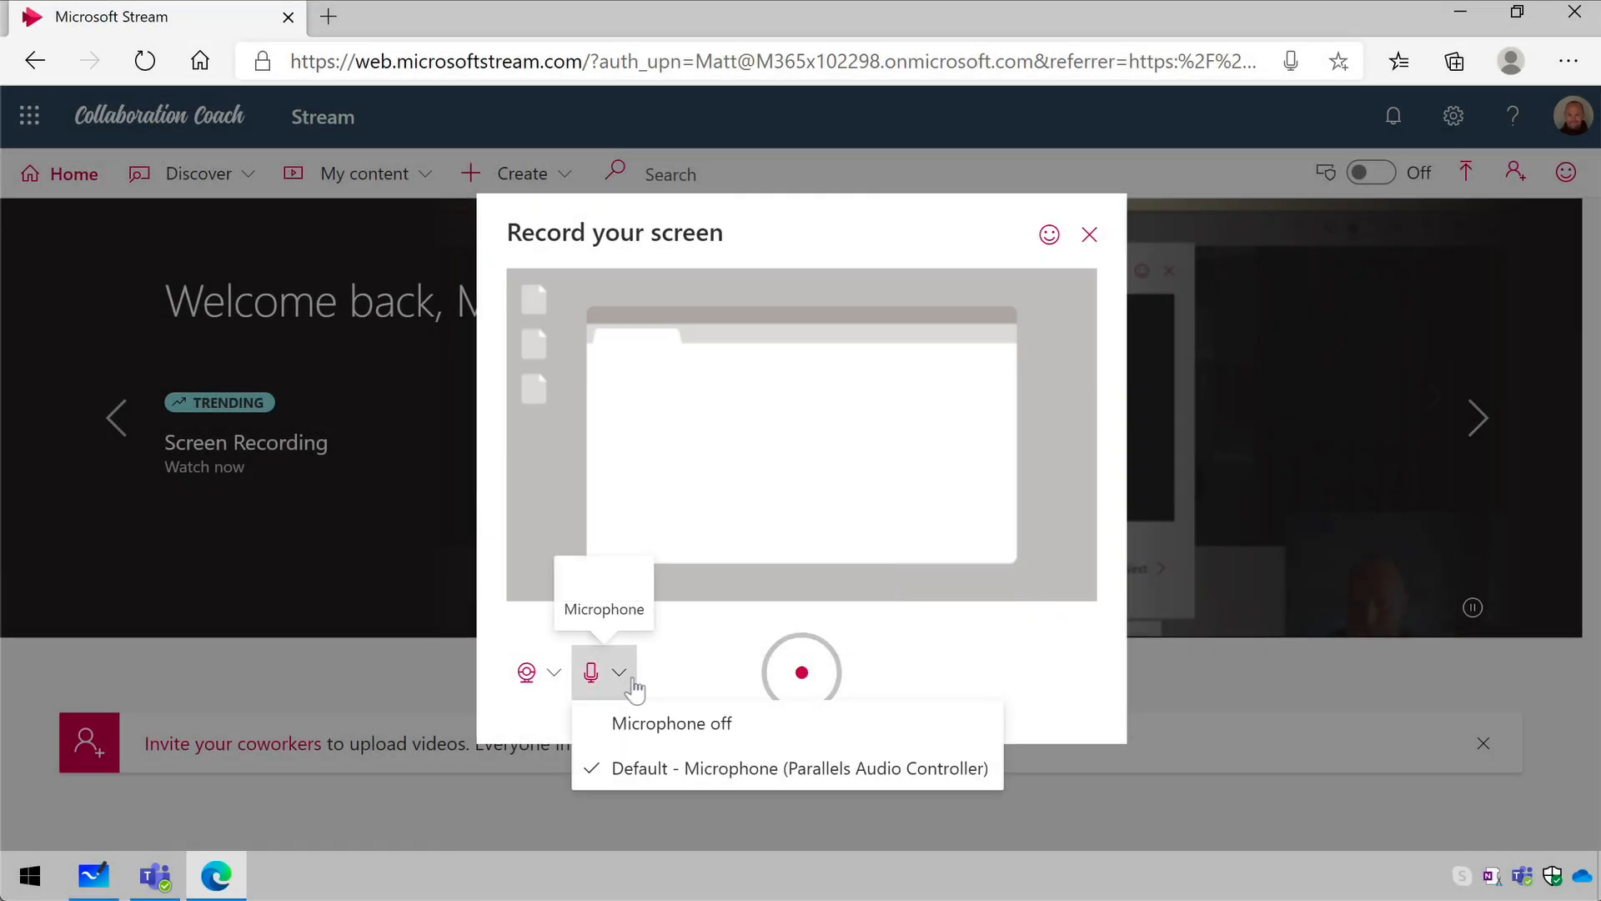
click(555, 677)
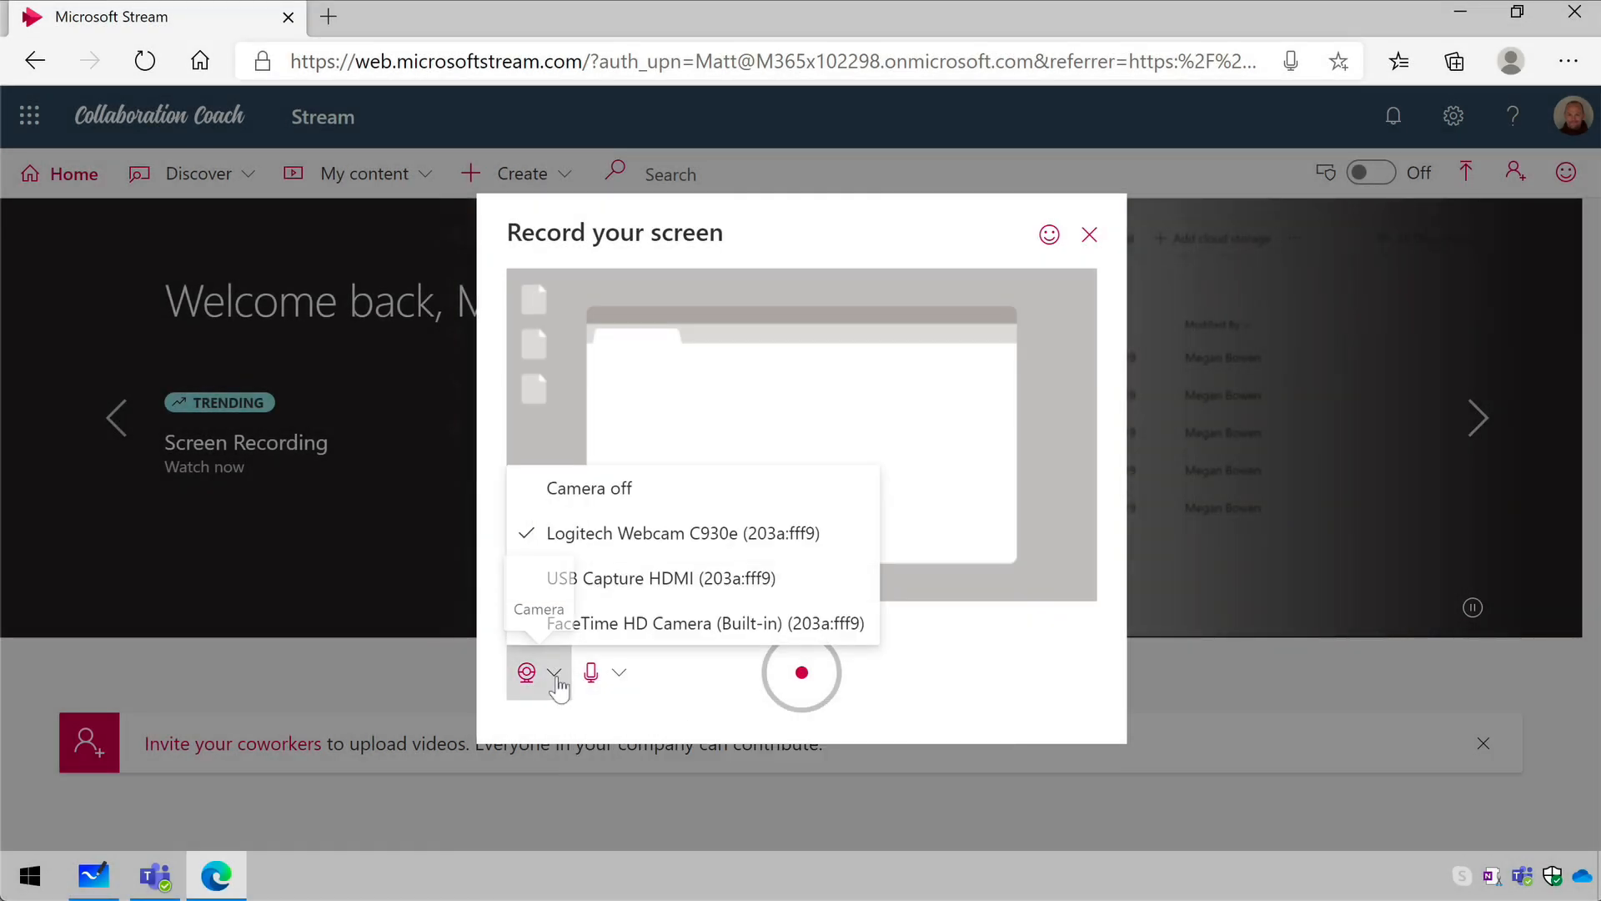
click(703, 490)
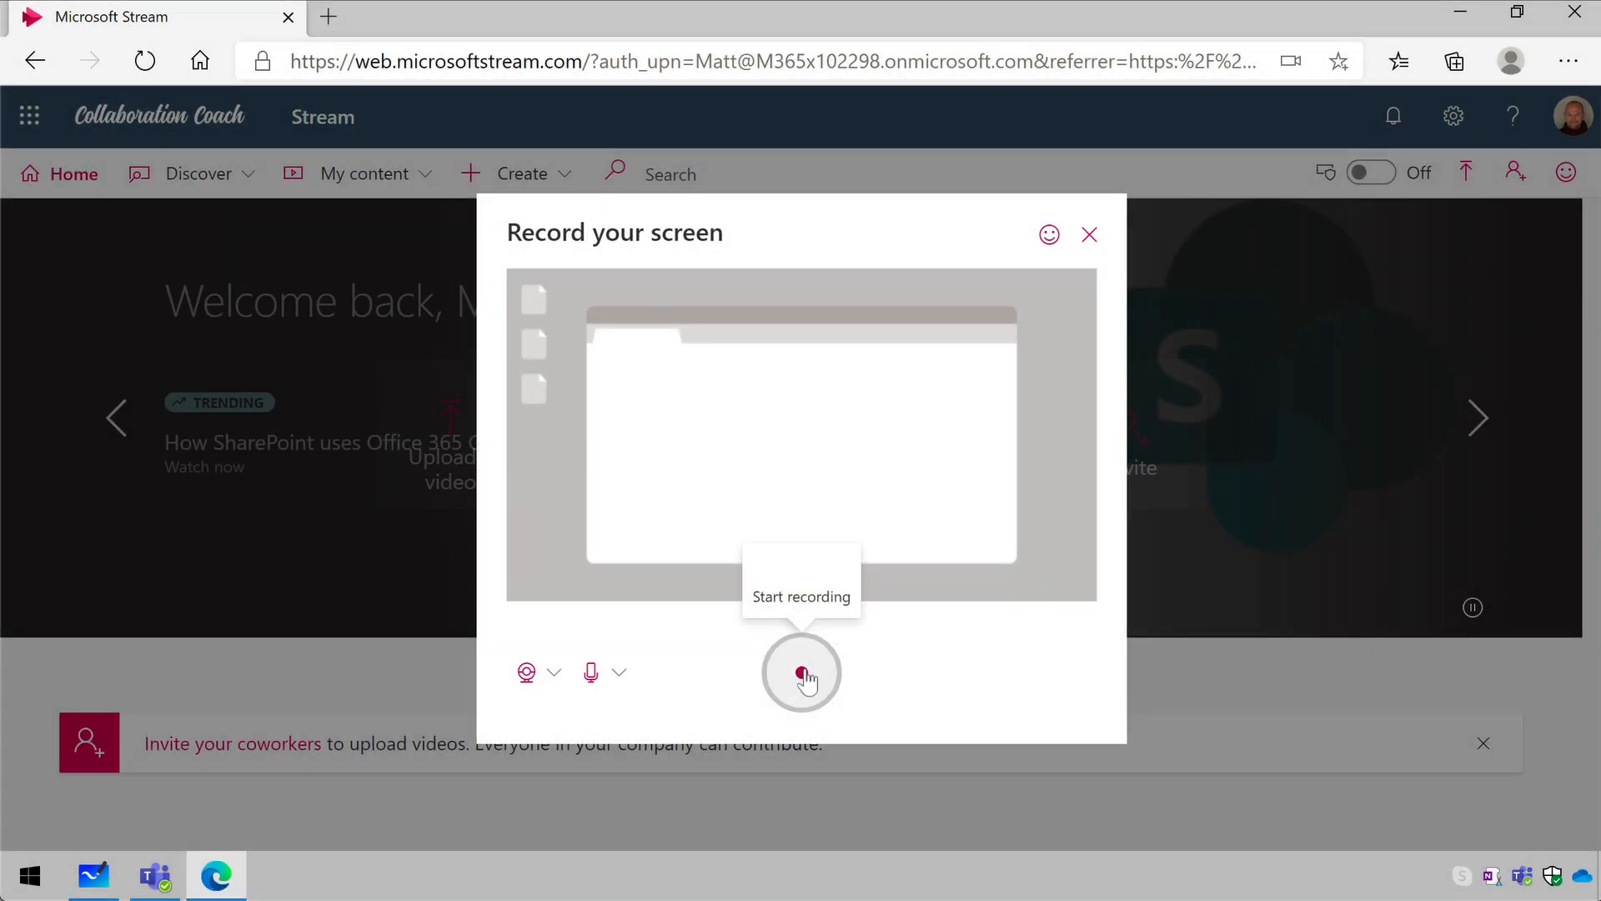
- Start the recording, look through the three kinds of sharing source, and share the entire screen
click(803, 674)
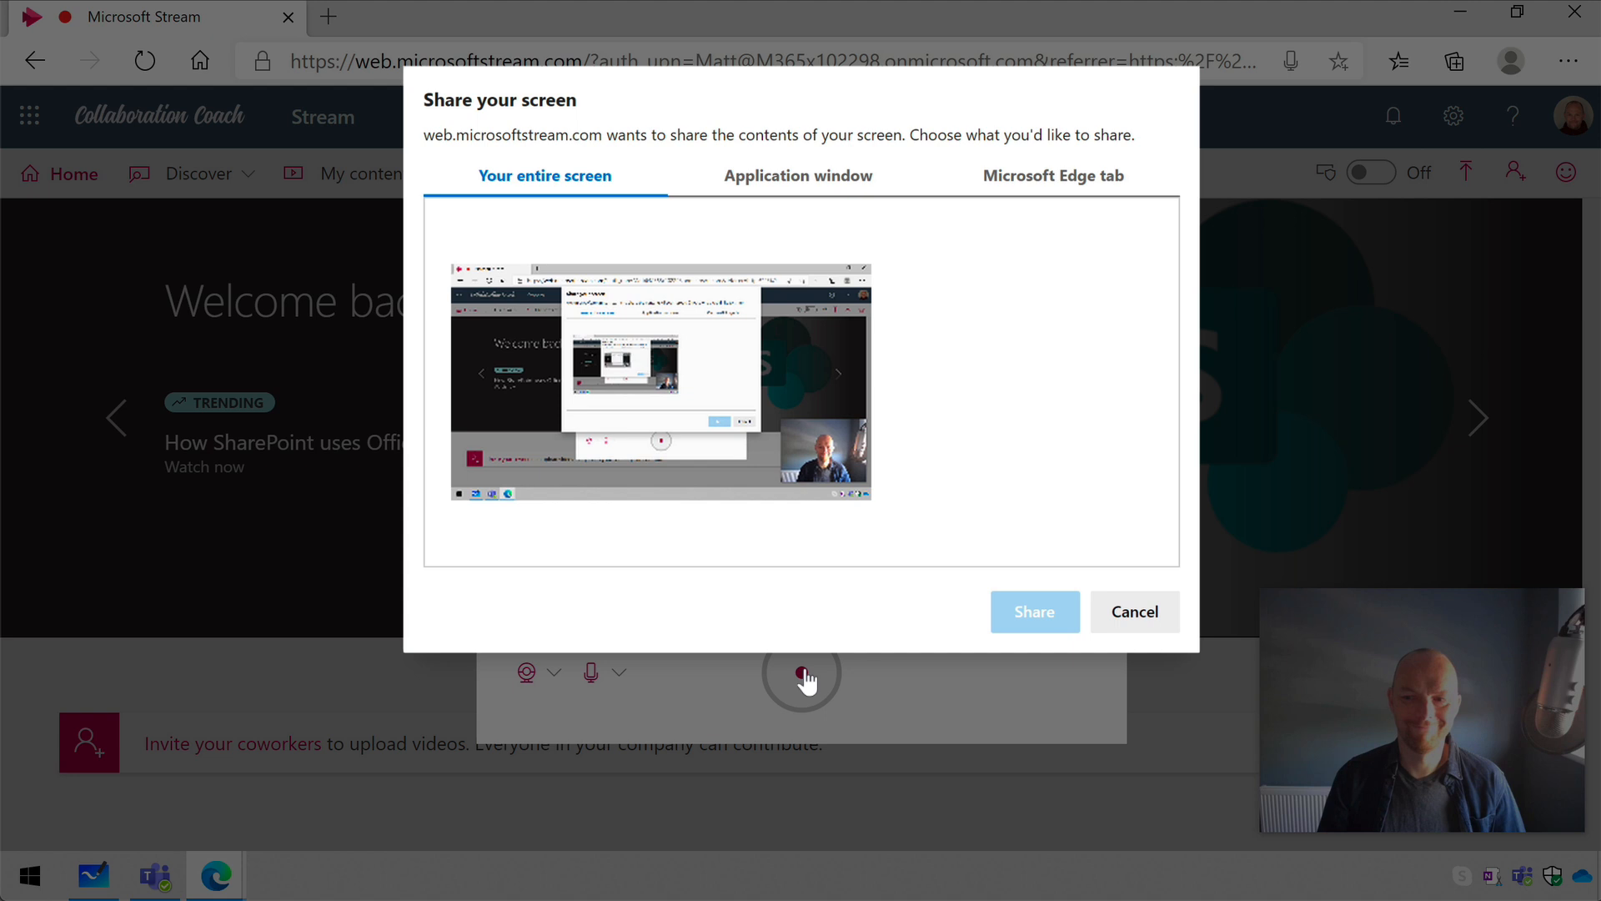
click(793, 177)
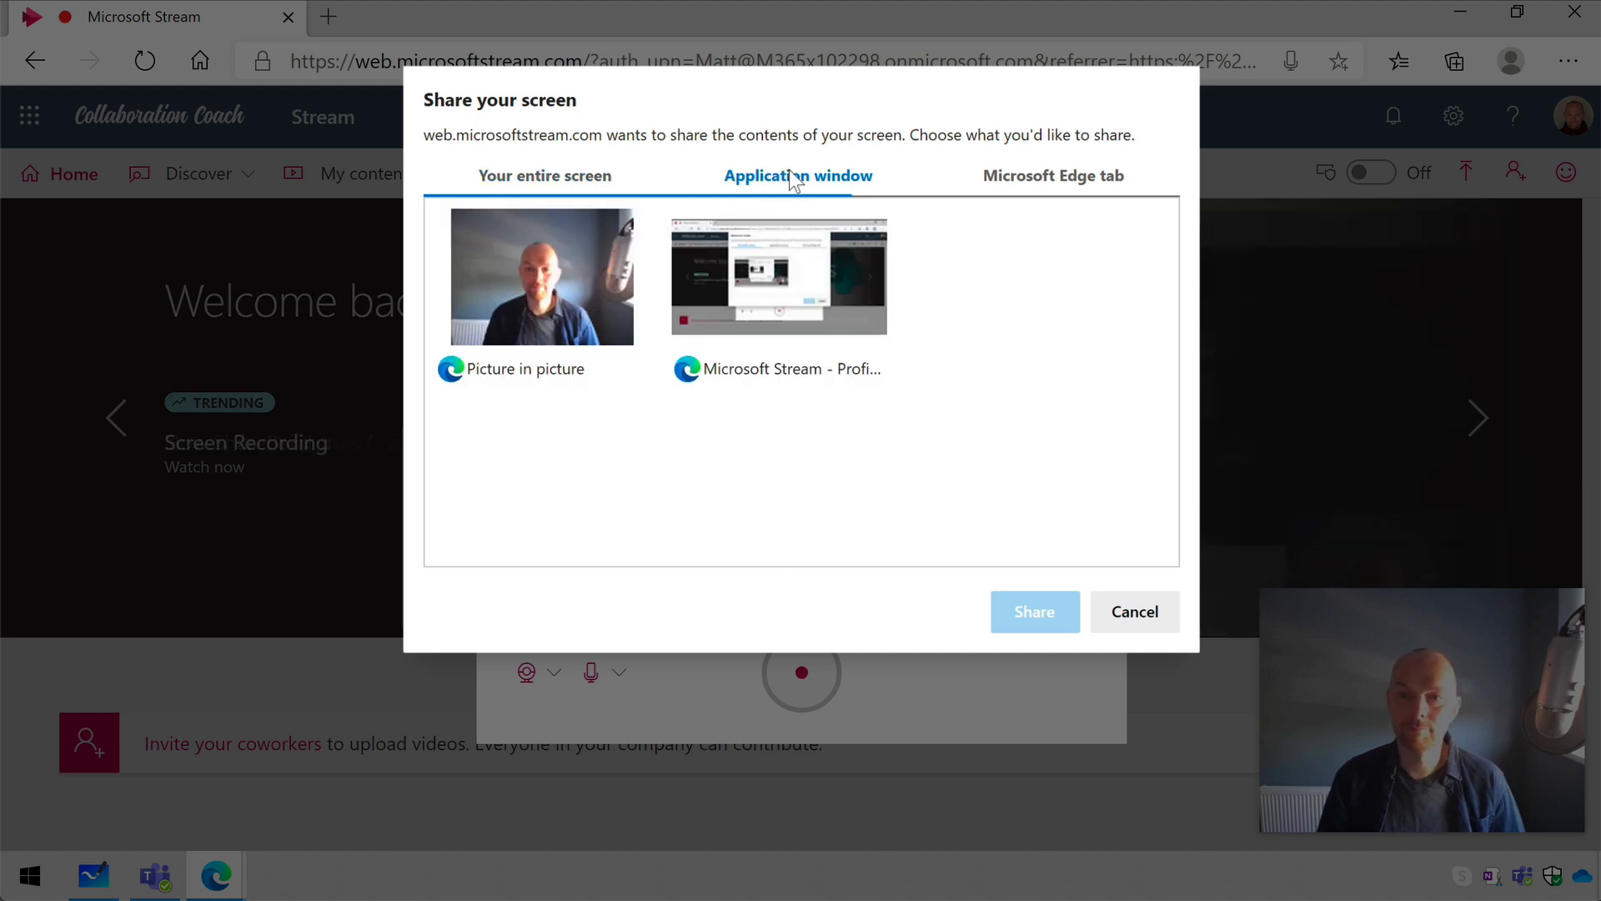
click(1069, 186)
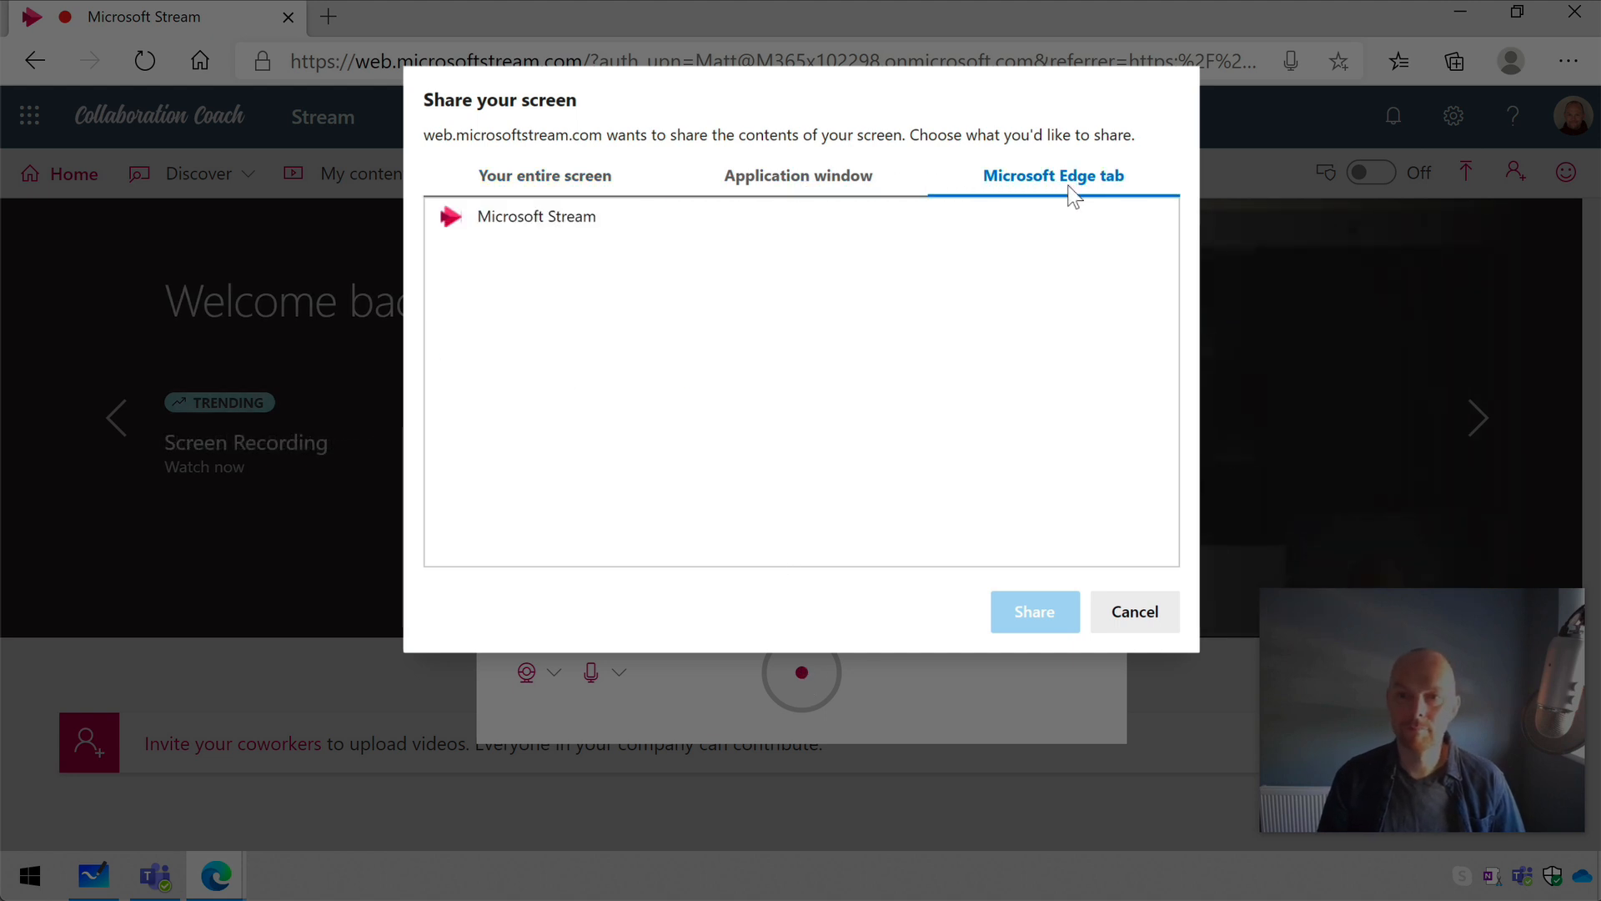
click(802, 189)
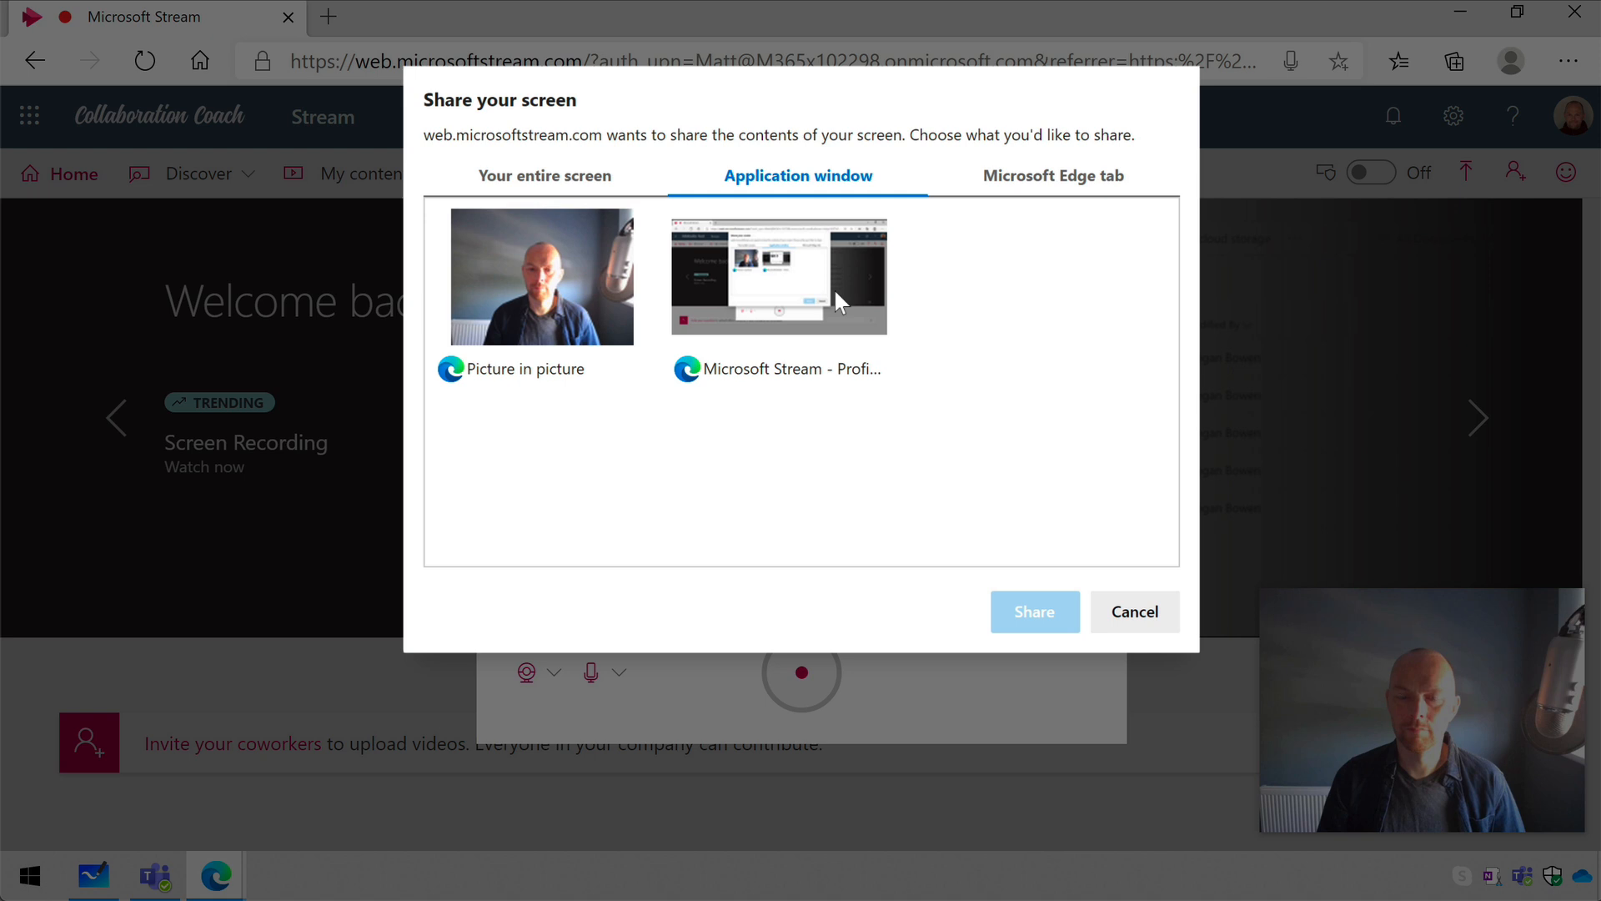
click(563, 186)
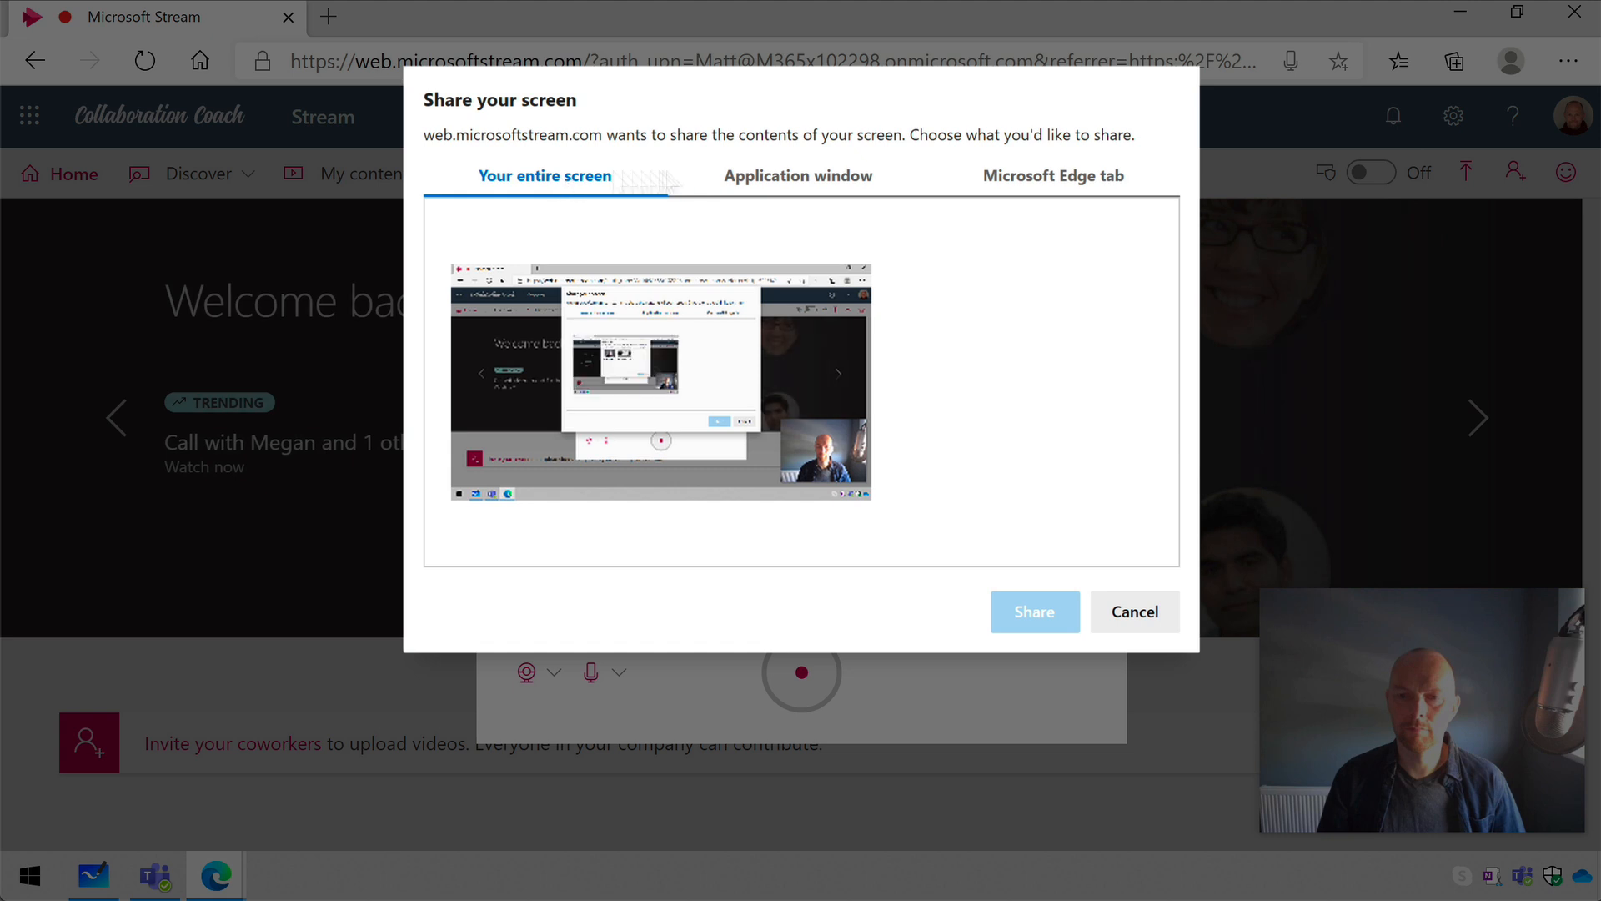
click(1074, 199)
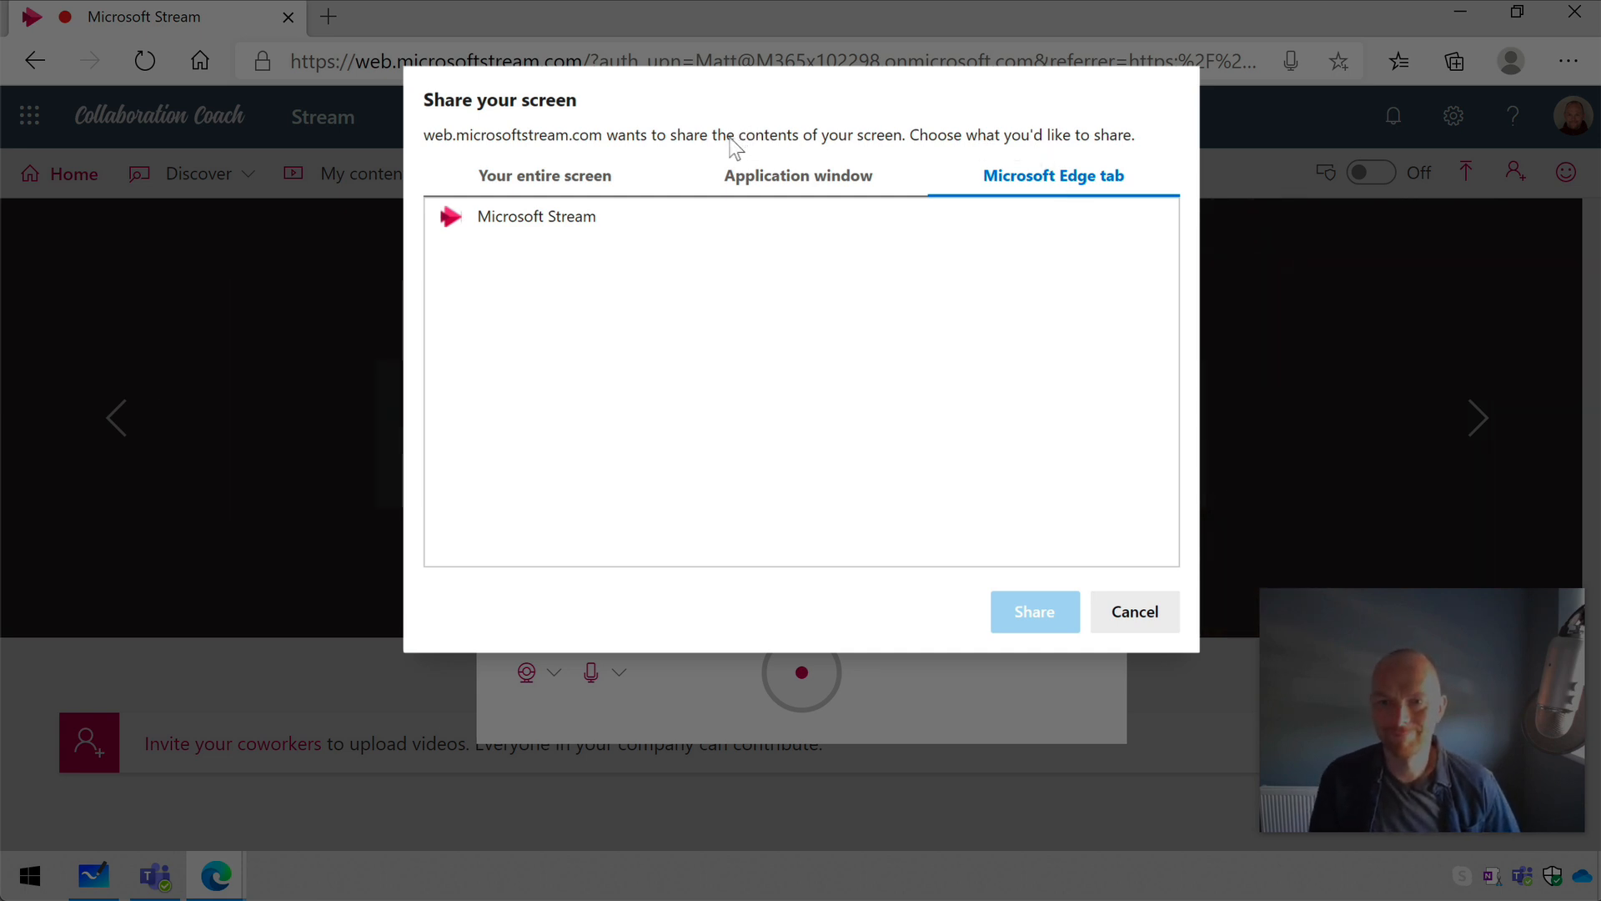
click(586, 177)
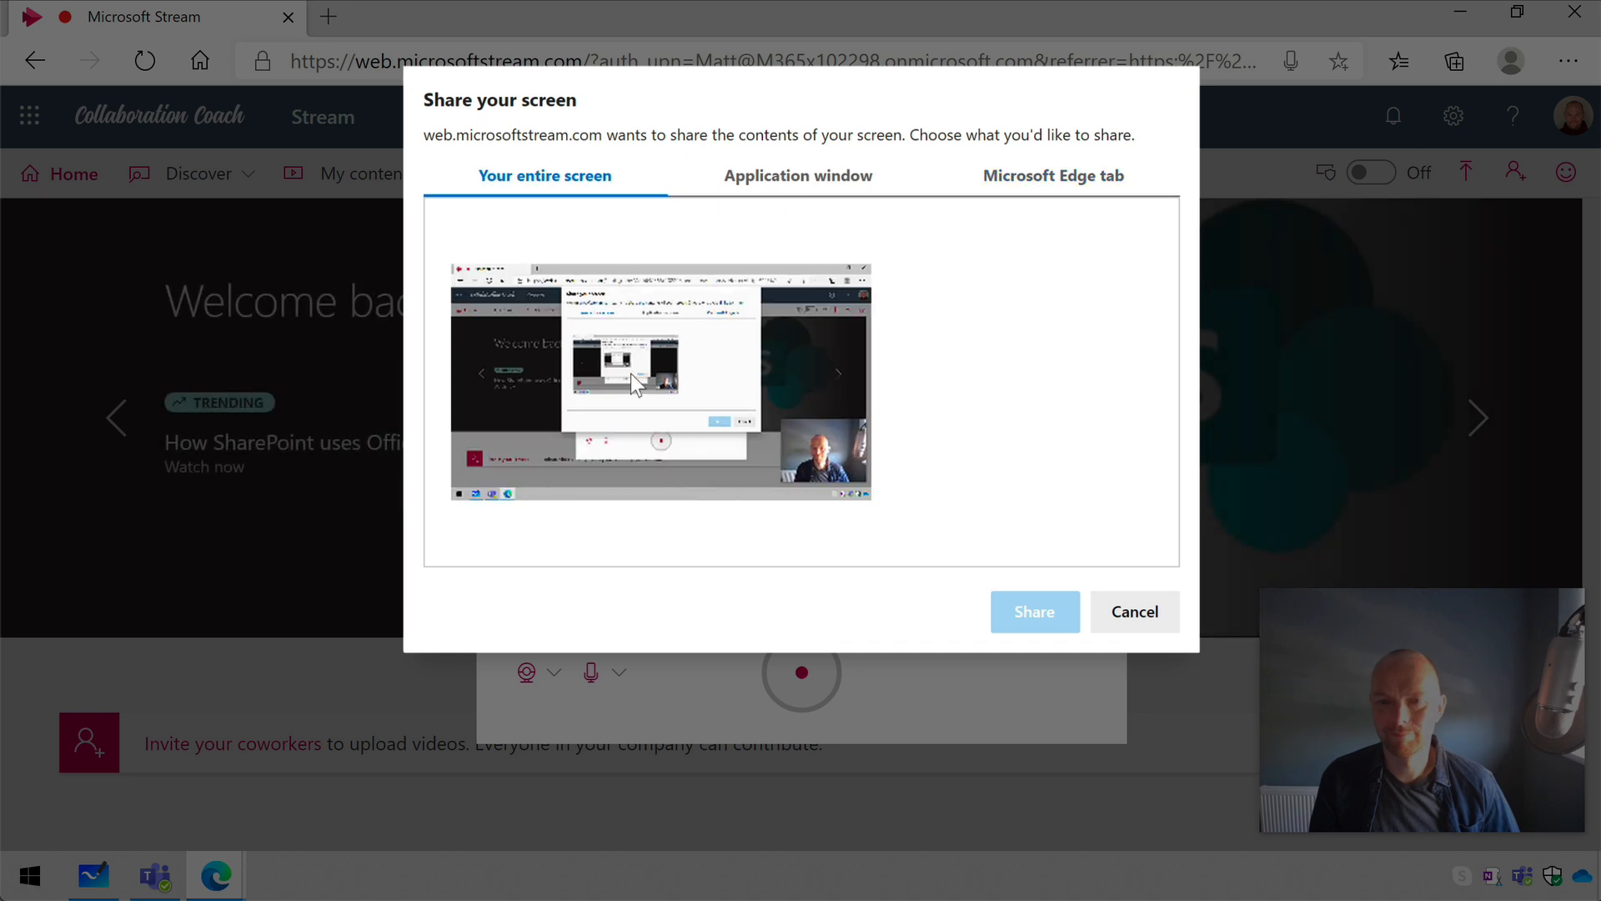
click(672, 365)
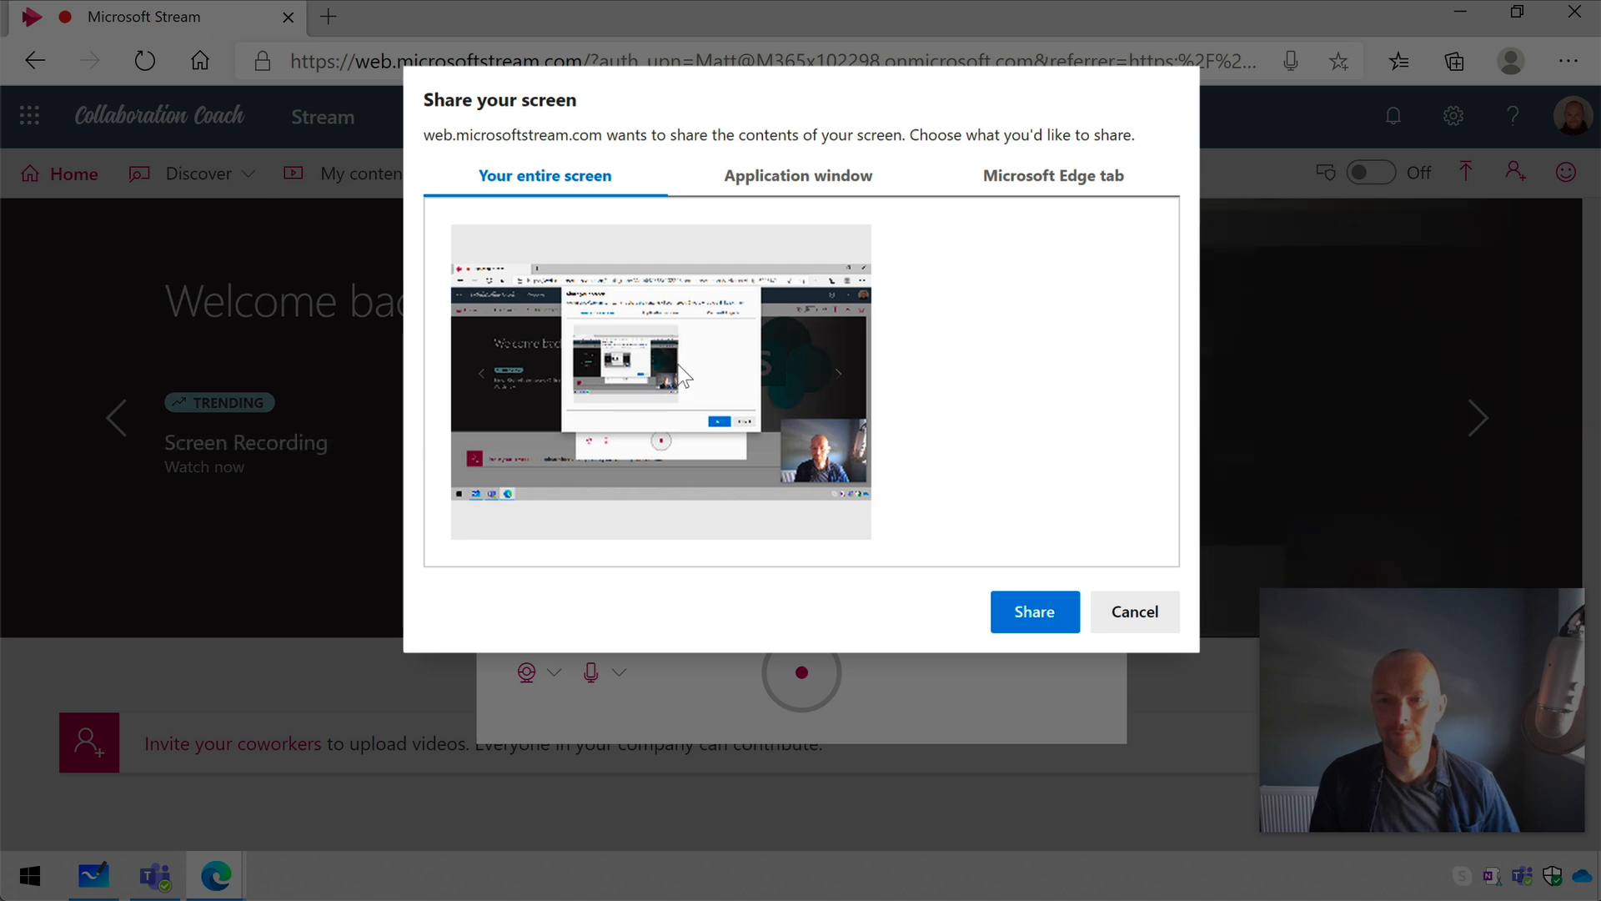
click(1047, 613)
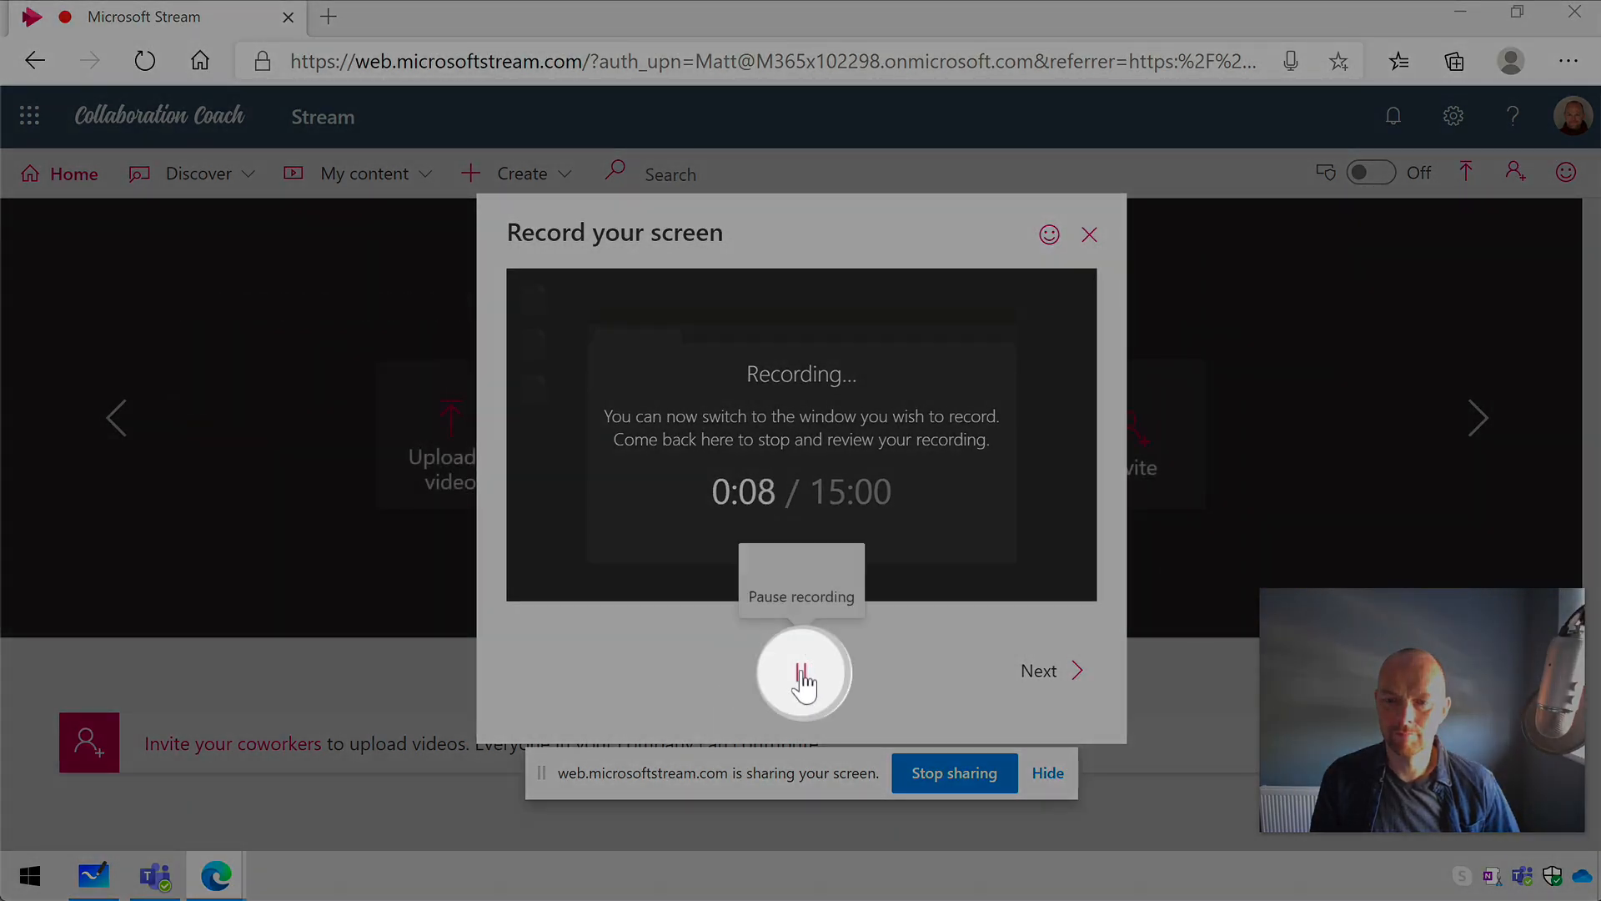
- Pause the recording, resume it, pause it again, and proceed to reviewing it
click(802, 676)
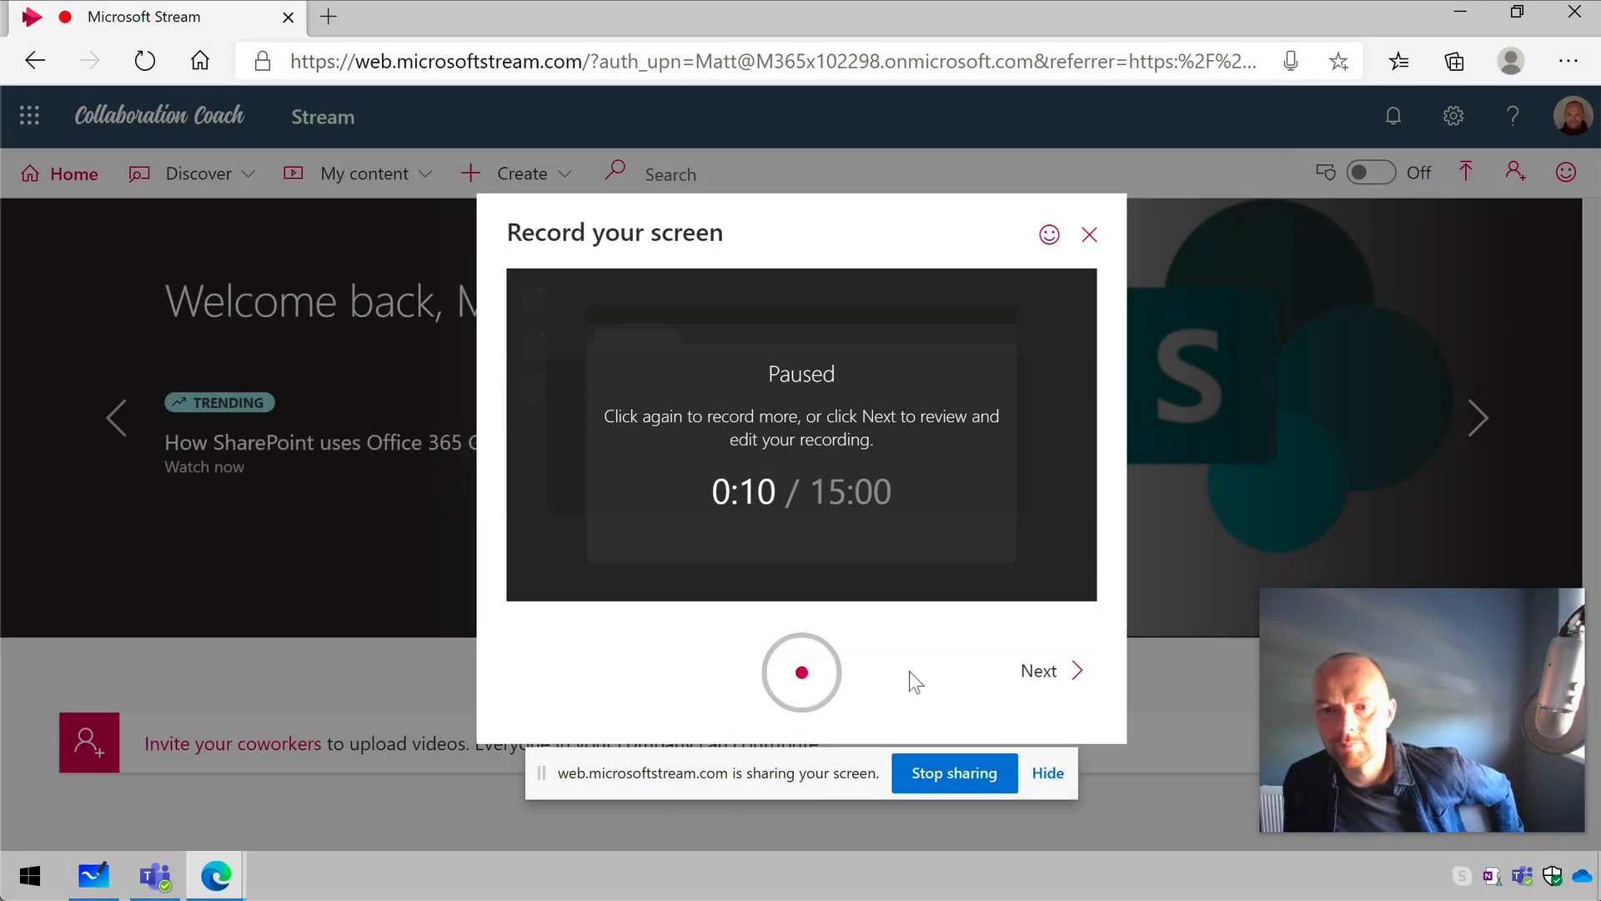
click(802, 675)
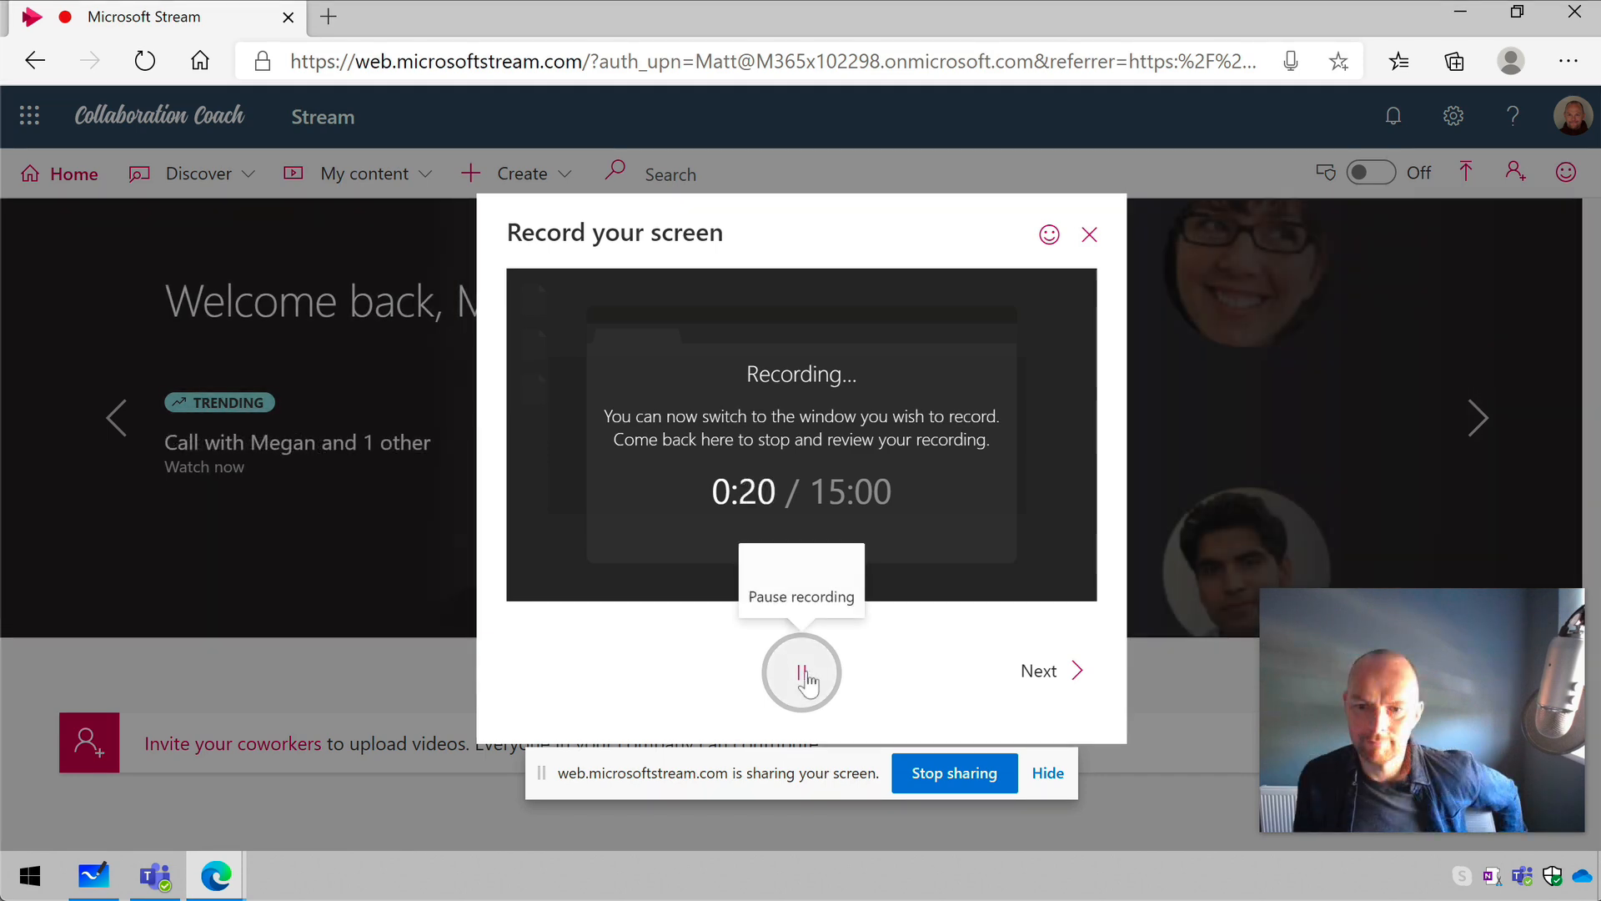
click(803, 674)
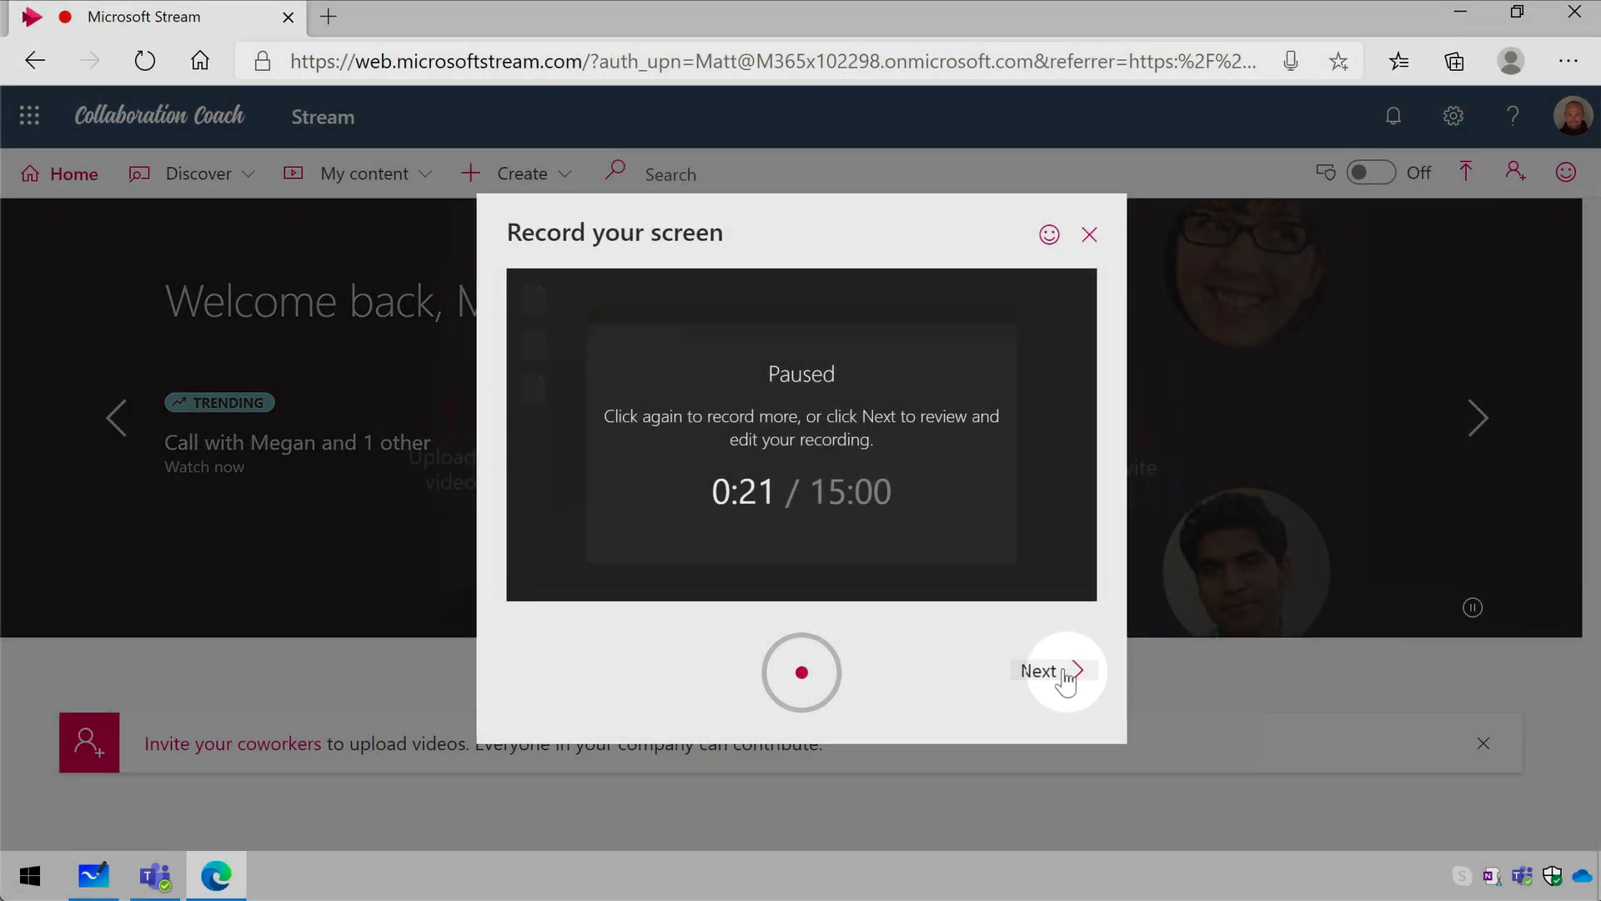
click(1067, 680)
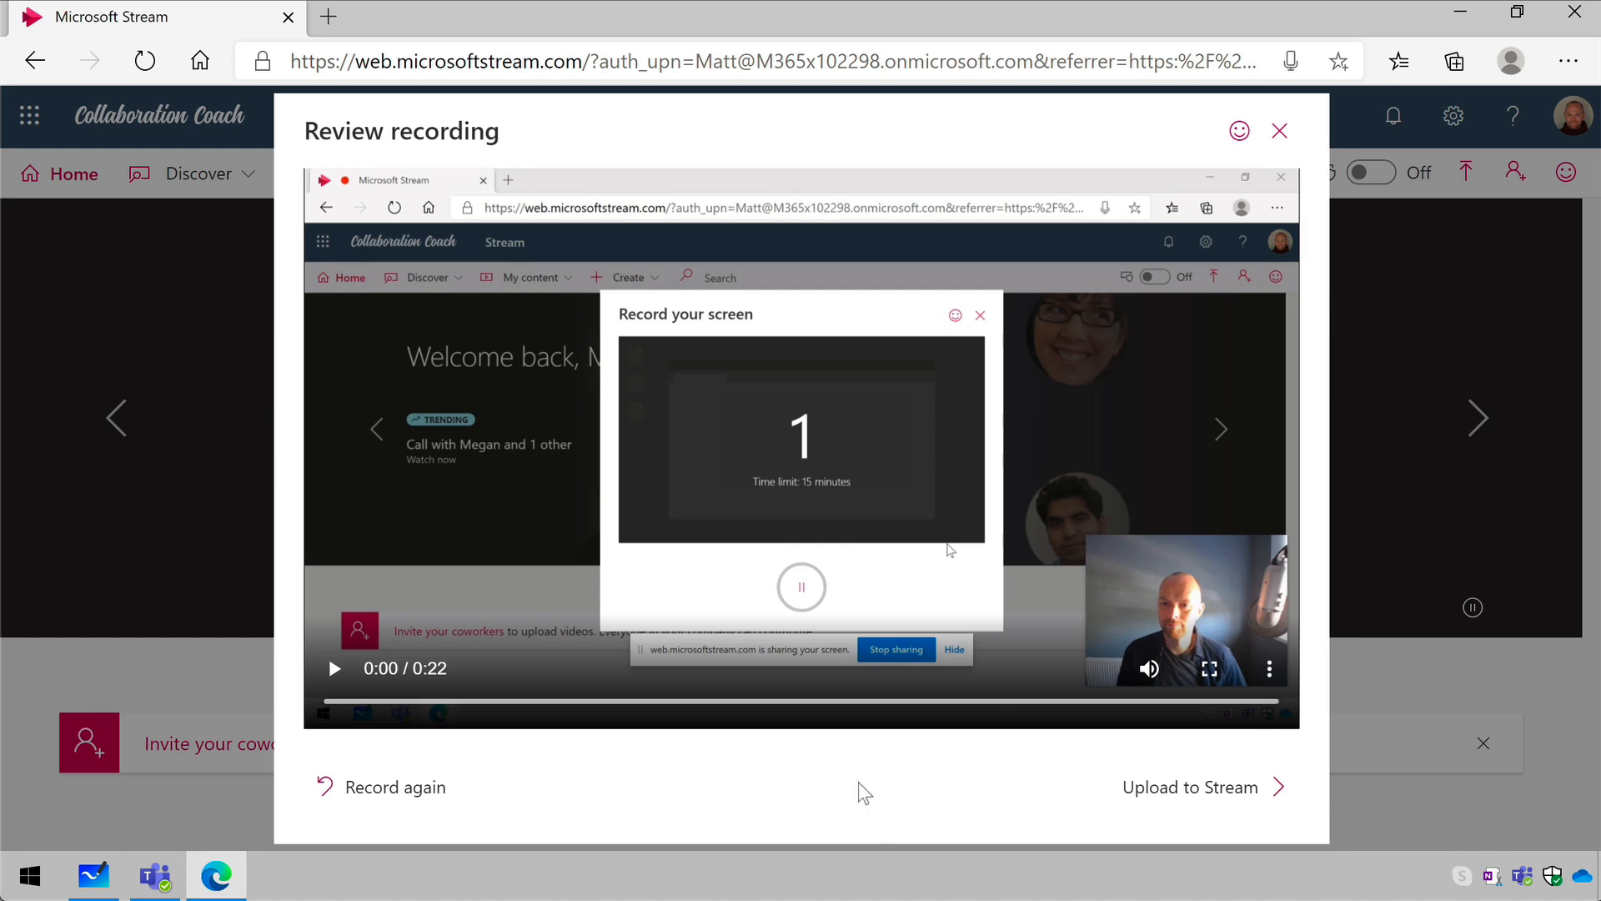
- Play back the beginning of the recording, pause it, and proceed to uploading it to Stream
click(334, 668)
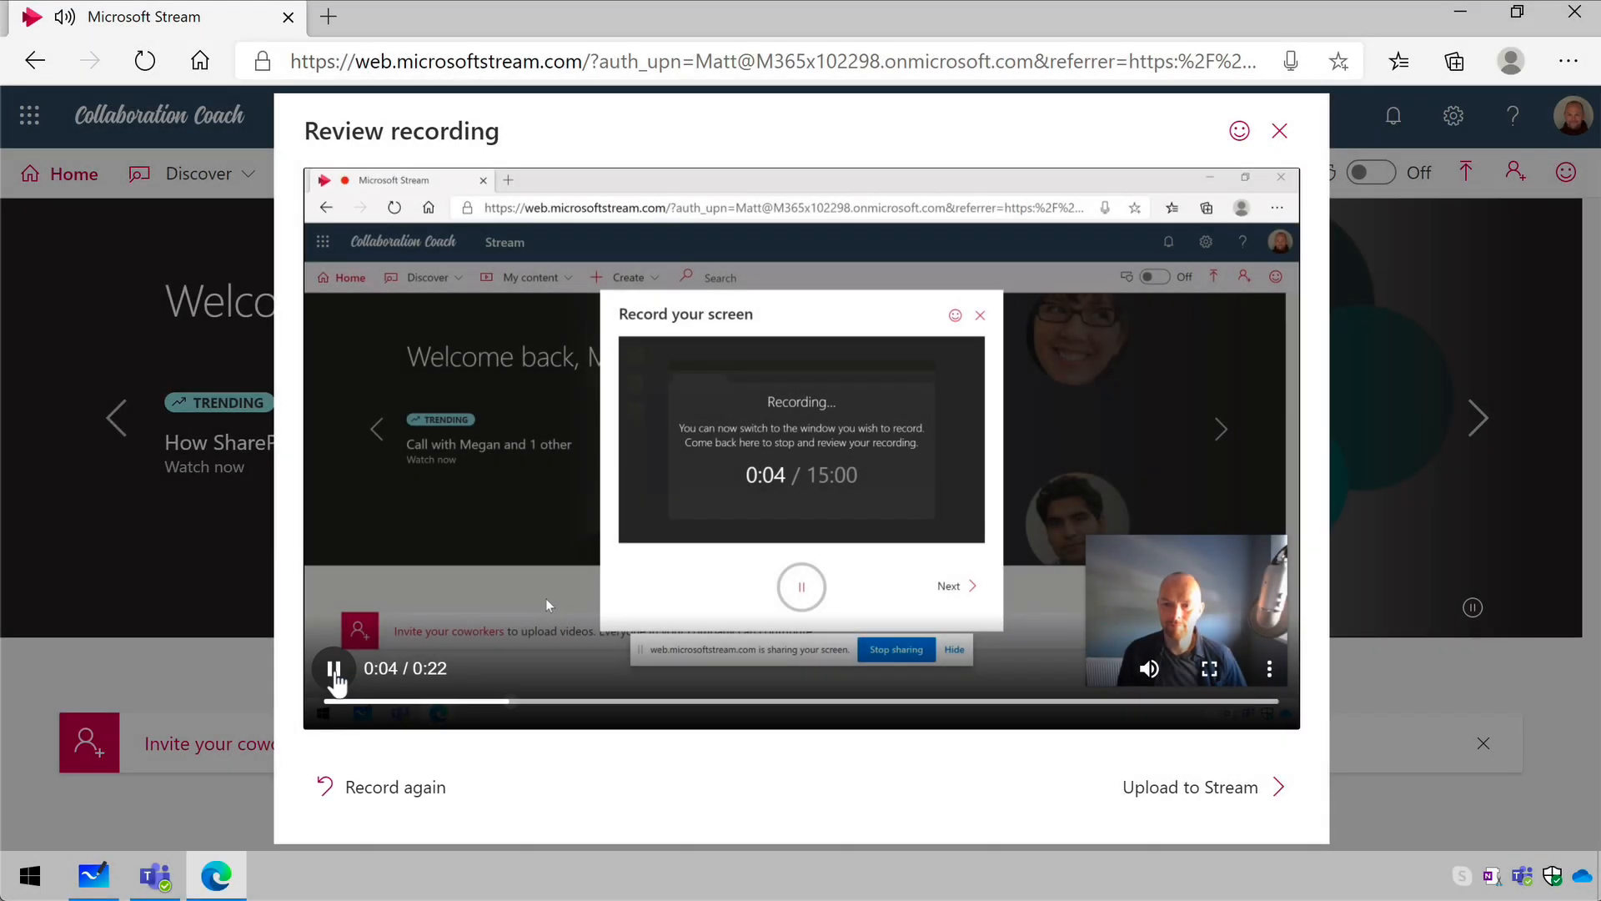
click(336, 673)
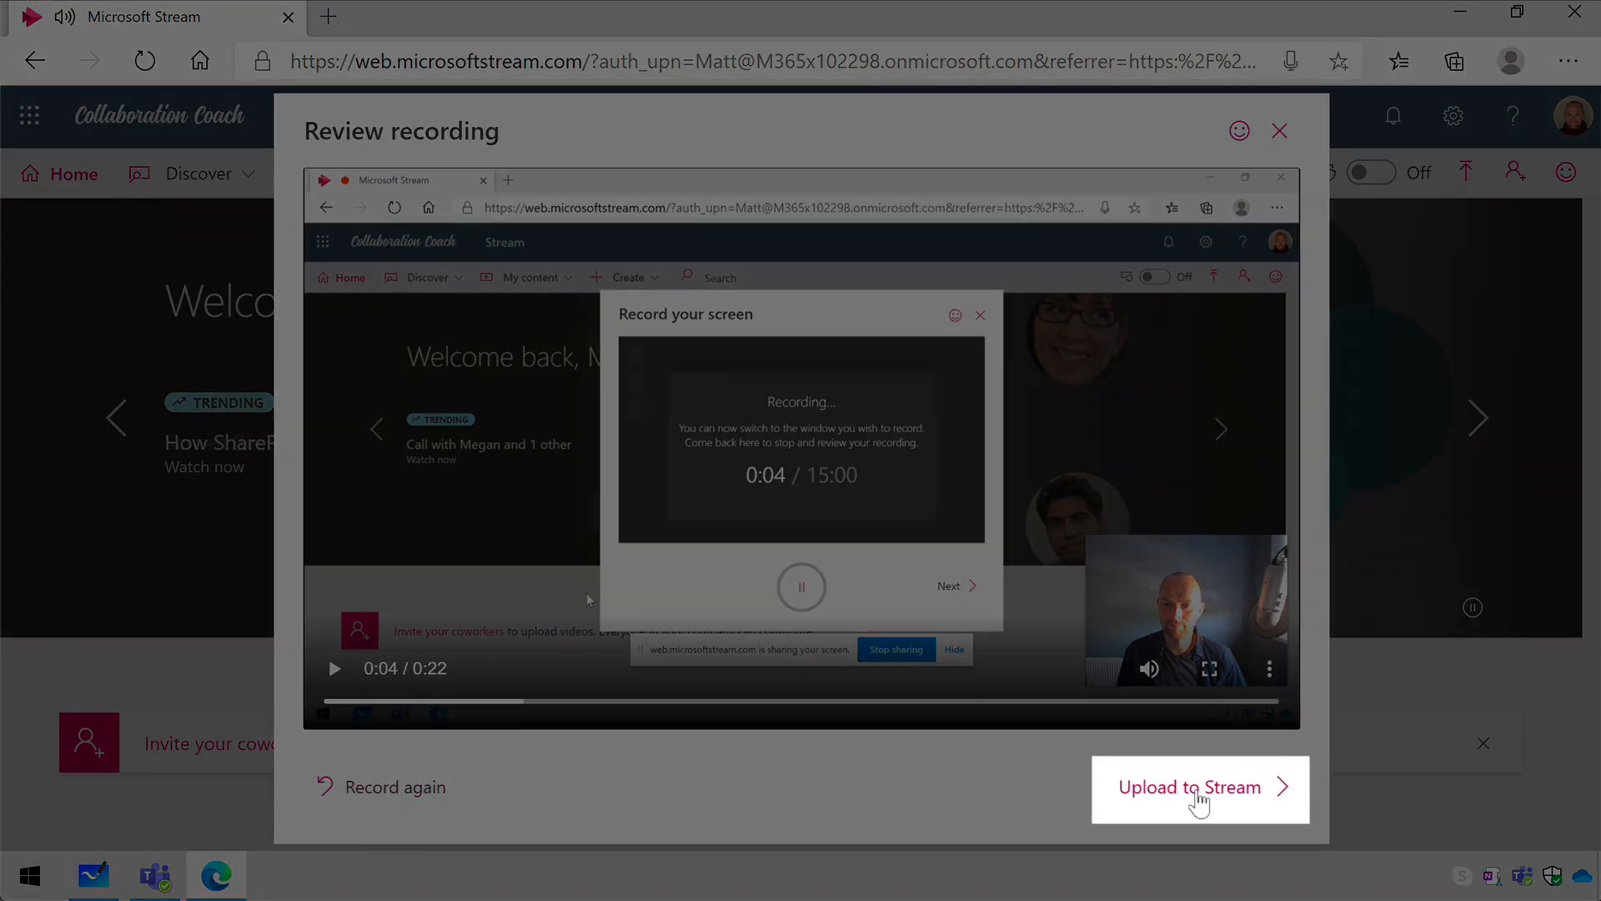
click(1198, 792)
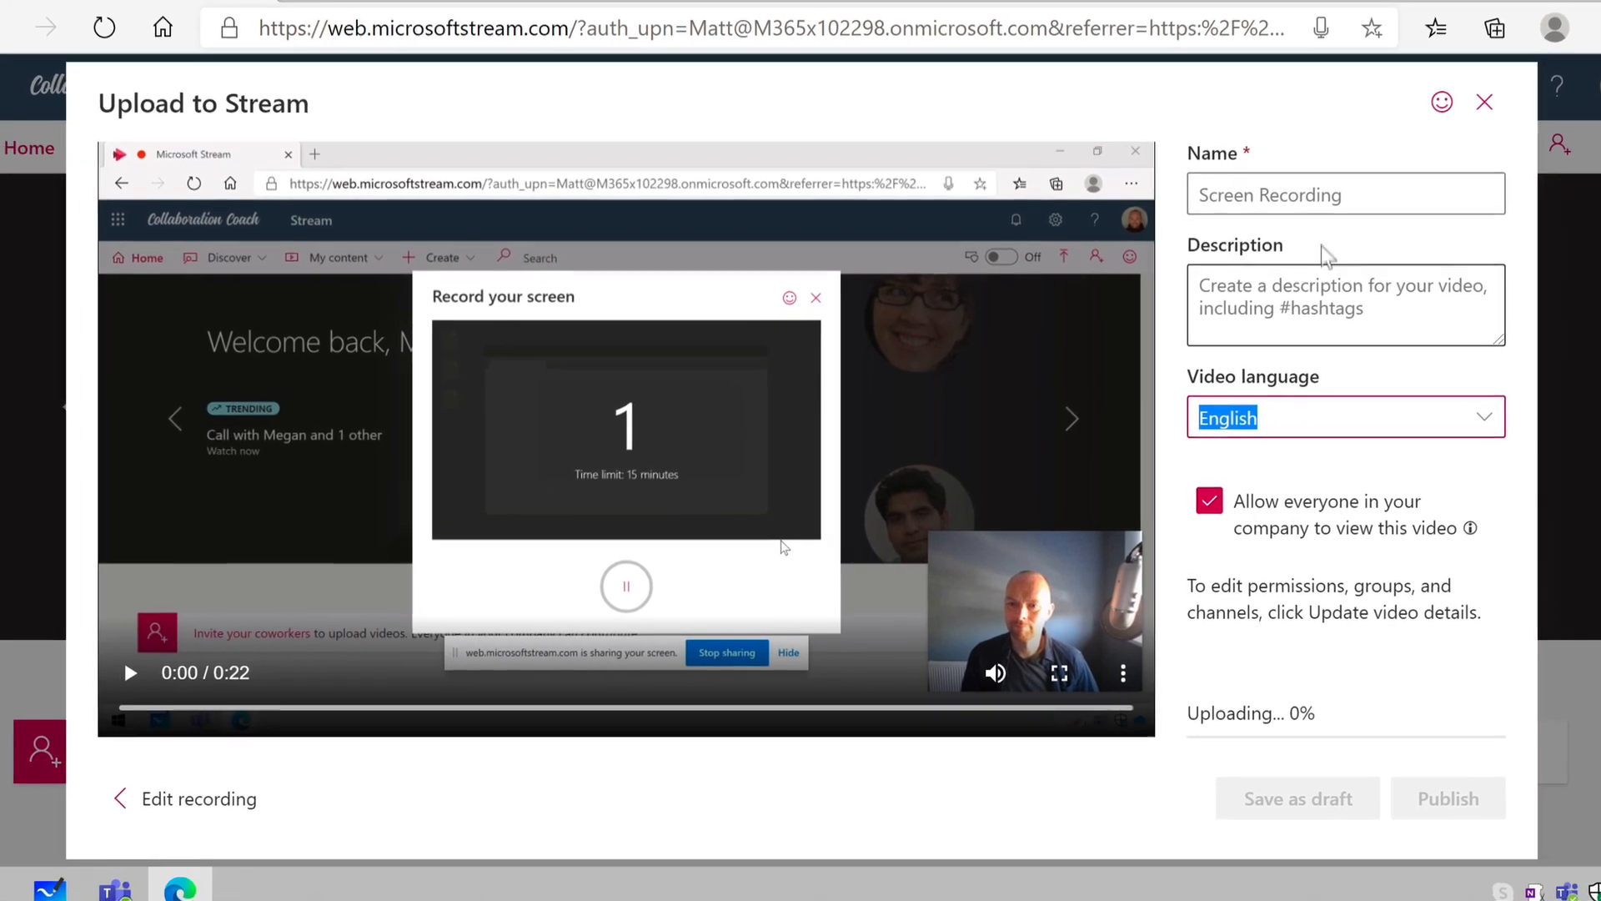
- Name the video "Tutorial" and enter the description "awesome vid"
click(1301, 207)
text(Tutorial)
click(1301, 261)
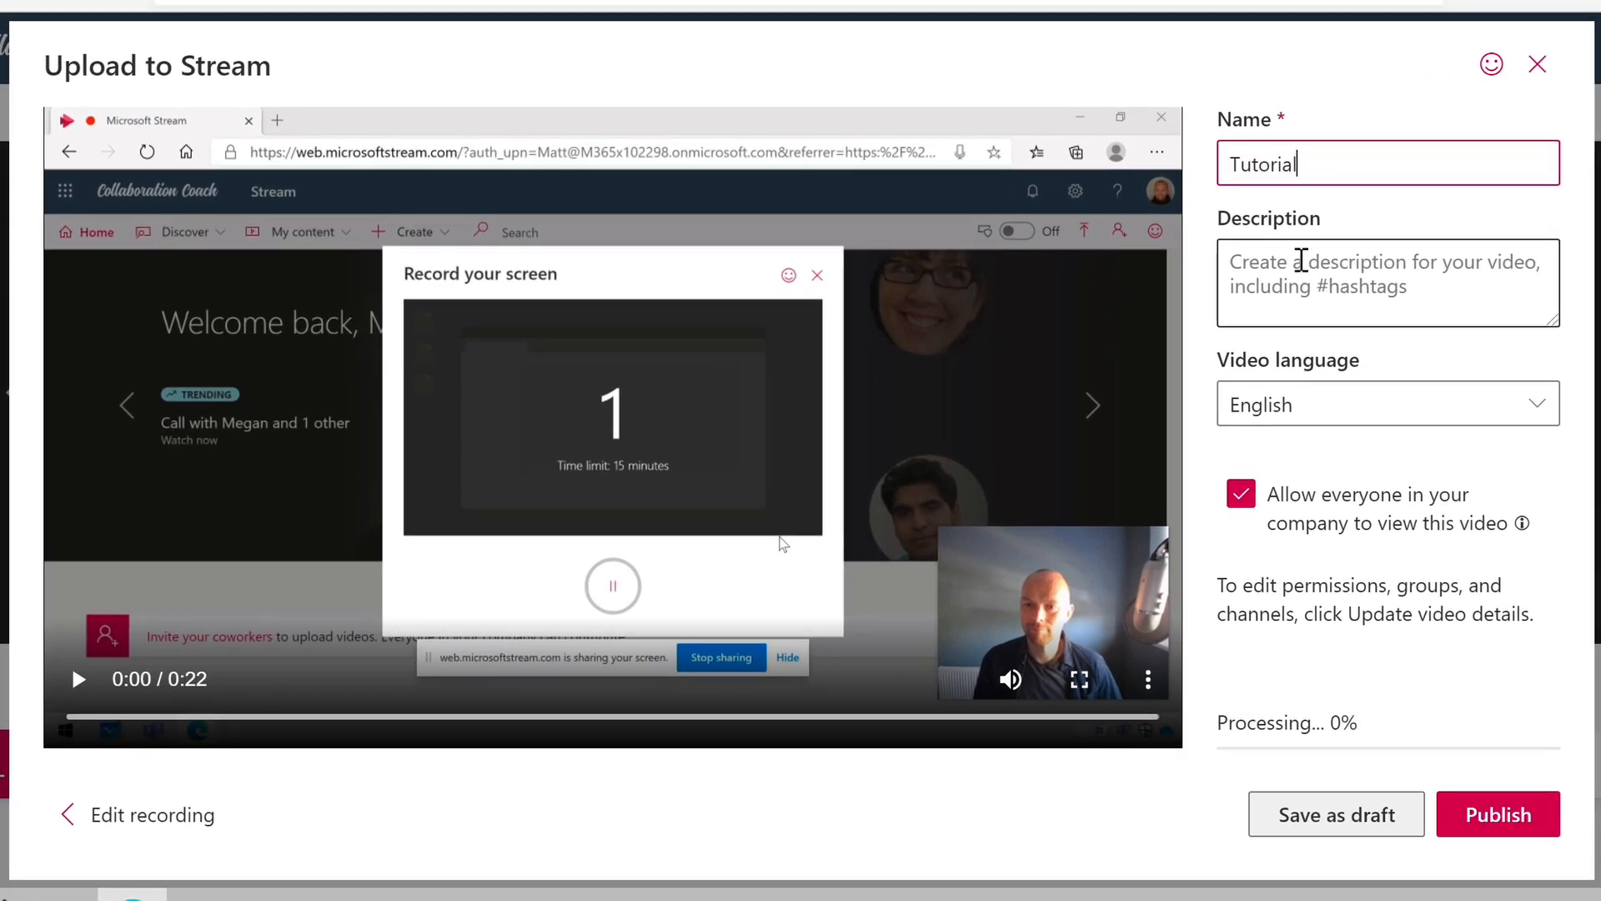
text(awesome vid)
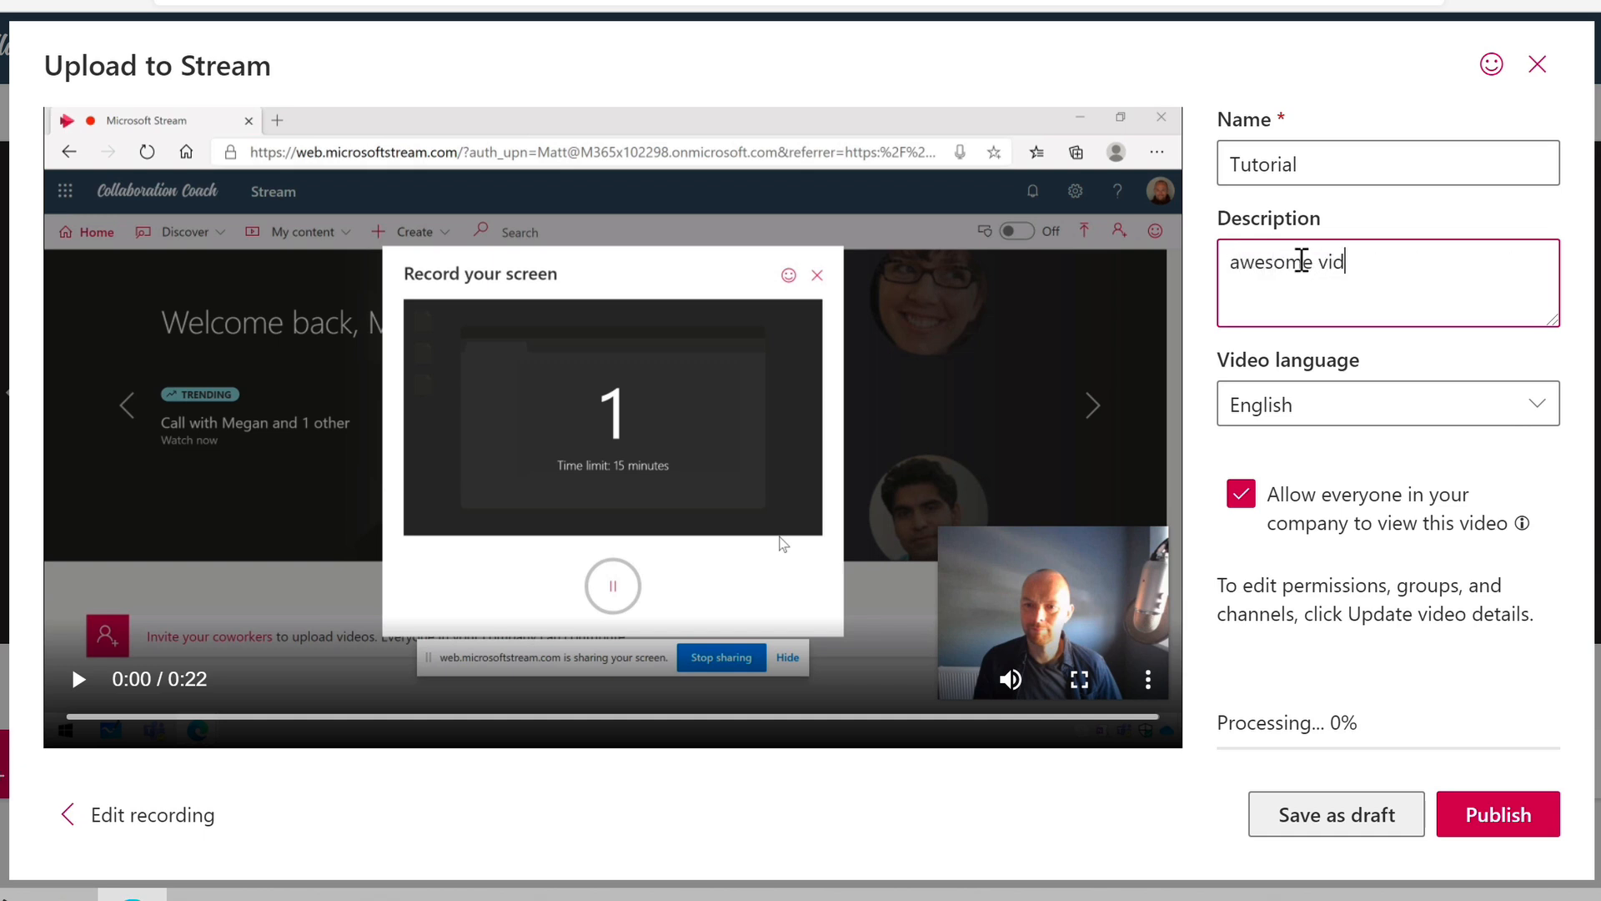
- Look through the available video languages and choose English
click(1443, 412)
scroll(1049, 319, down, 10)
scroll(1047, 322, up, 10)
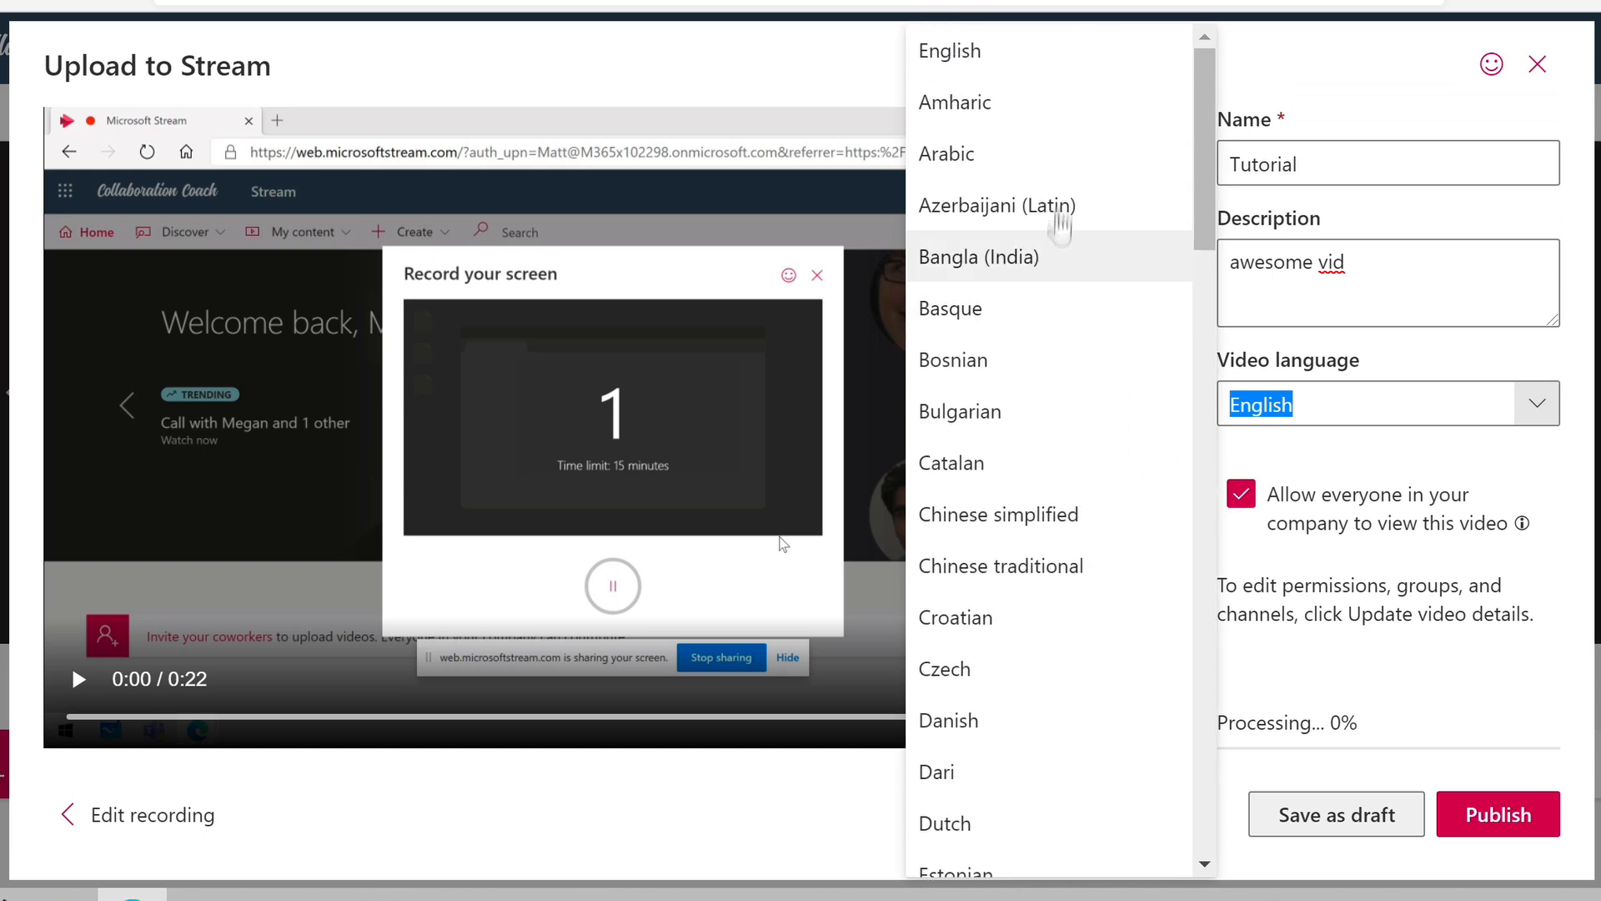
click(1074, 53)
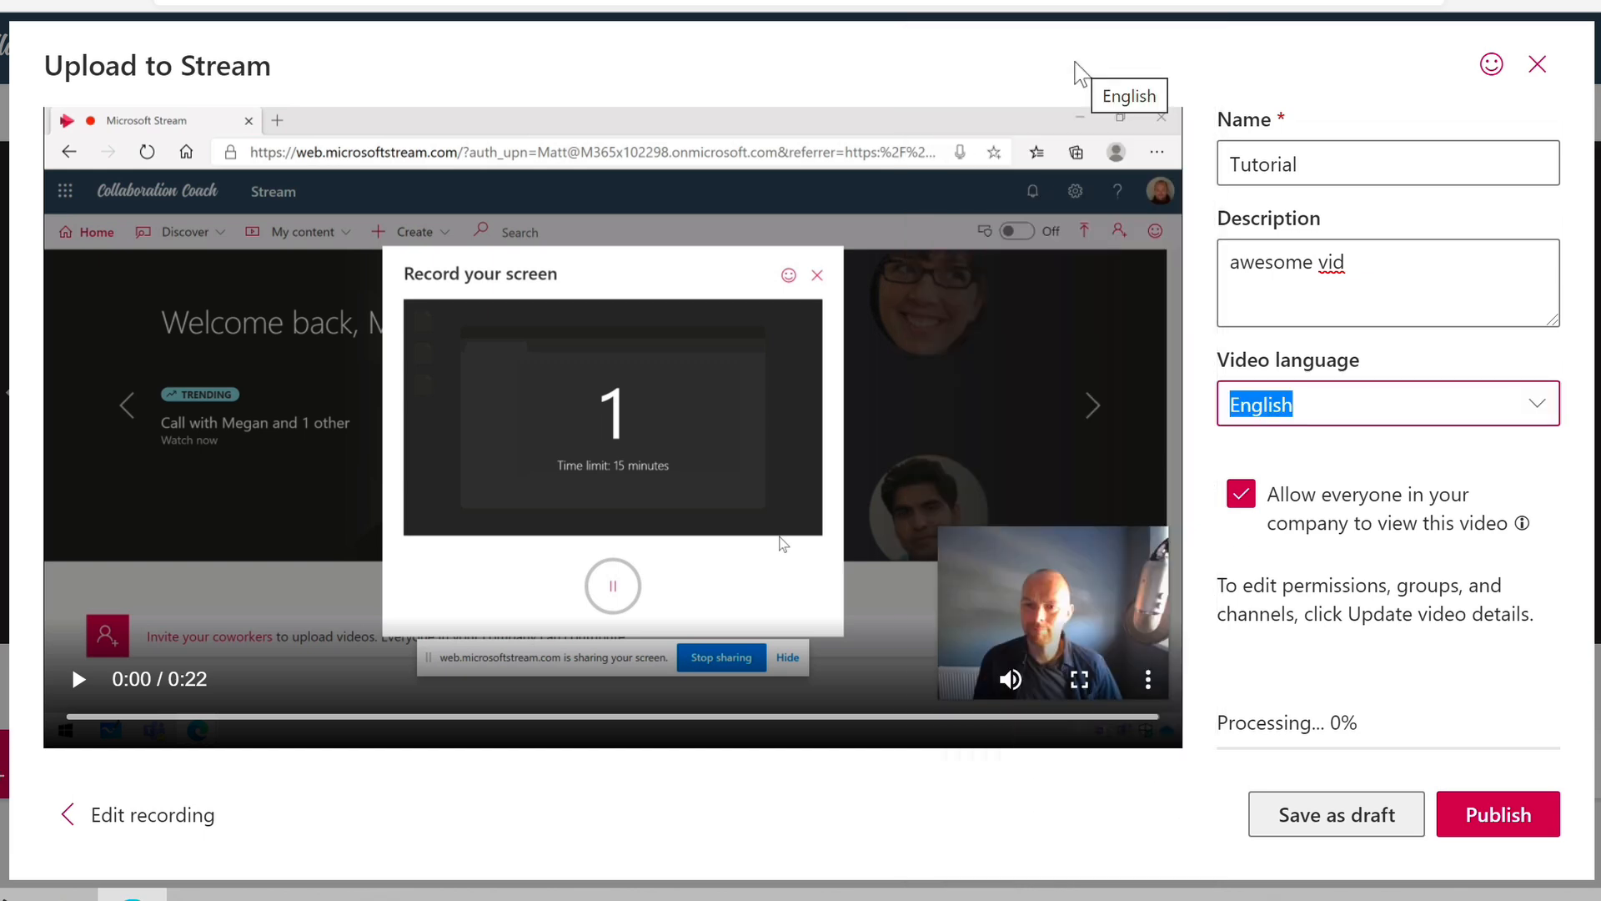
- Read the explanation of company-wide viewing, then disable and re-enable that permission for the video
click(1518, 470)
mouse_move(1537, 482)
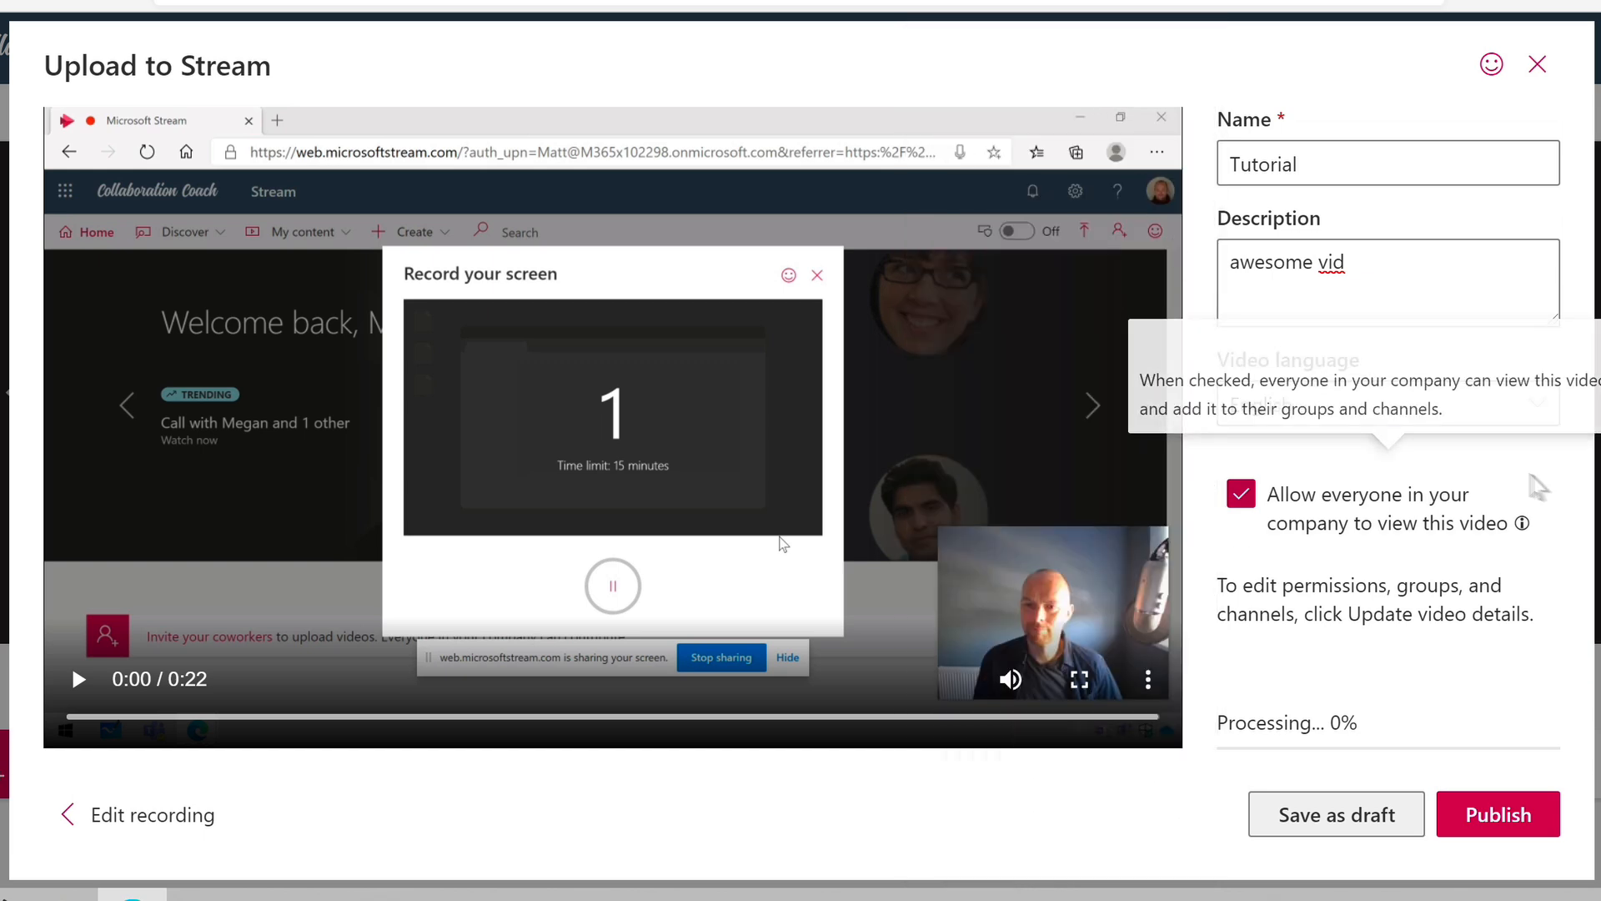
click(1393, 307)
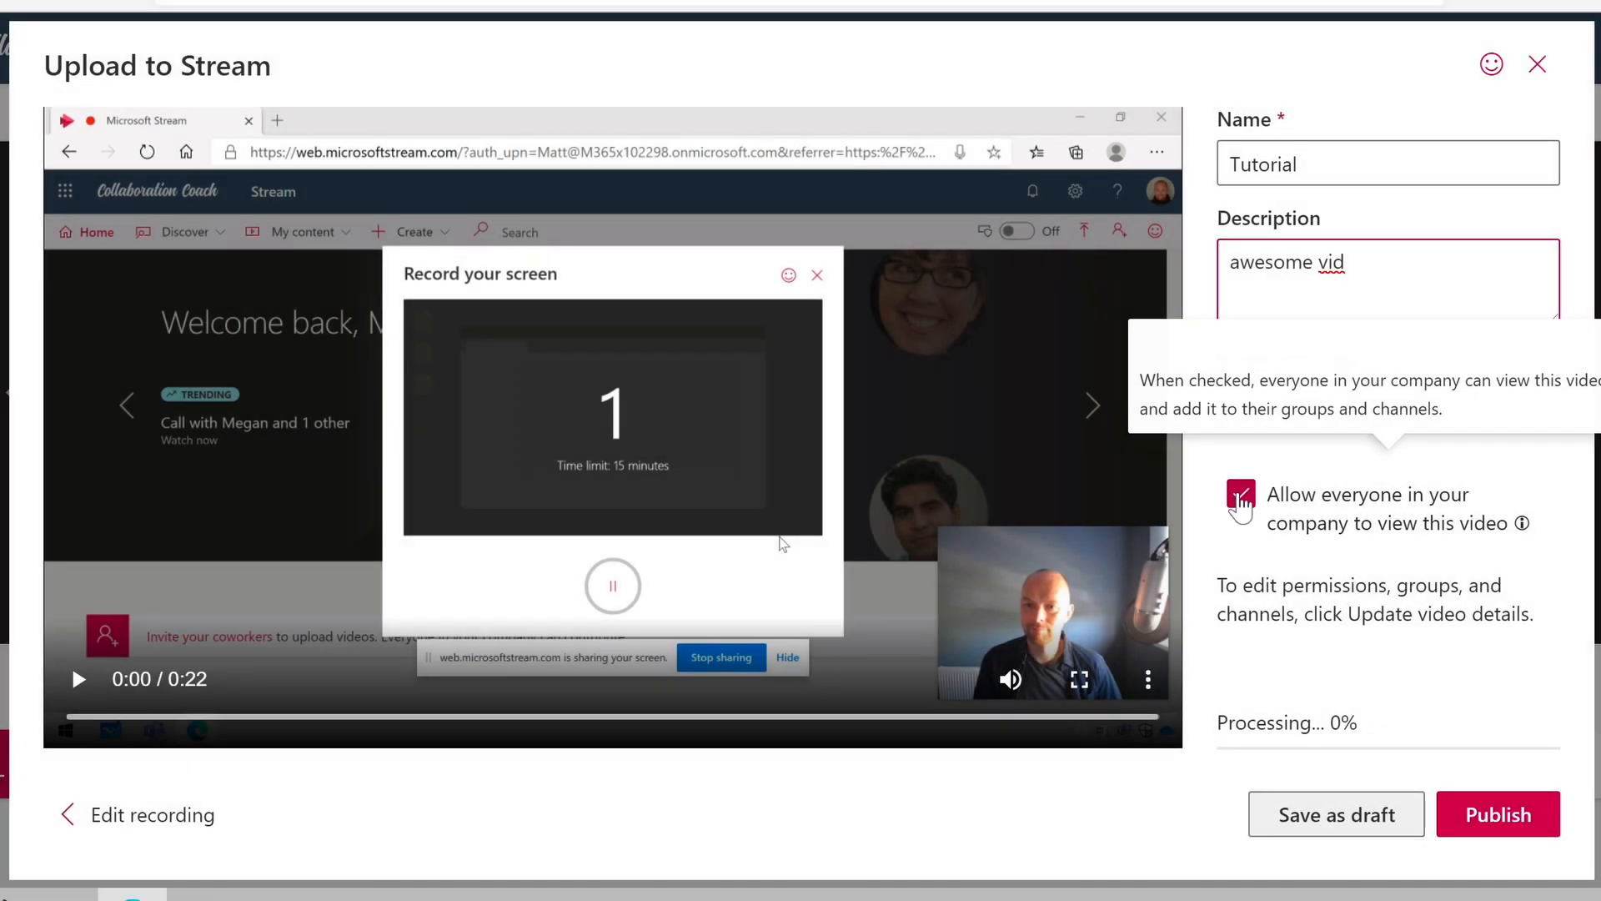
click(1241, 497)
click(1241, 497)
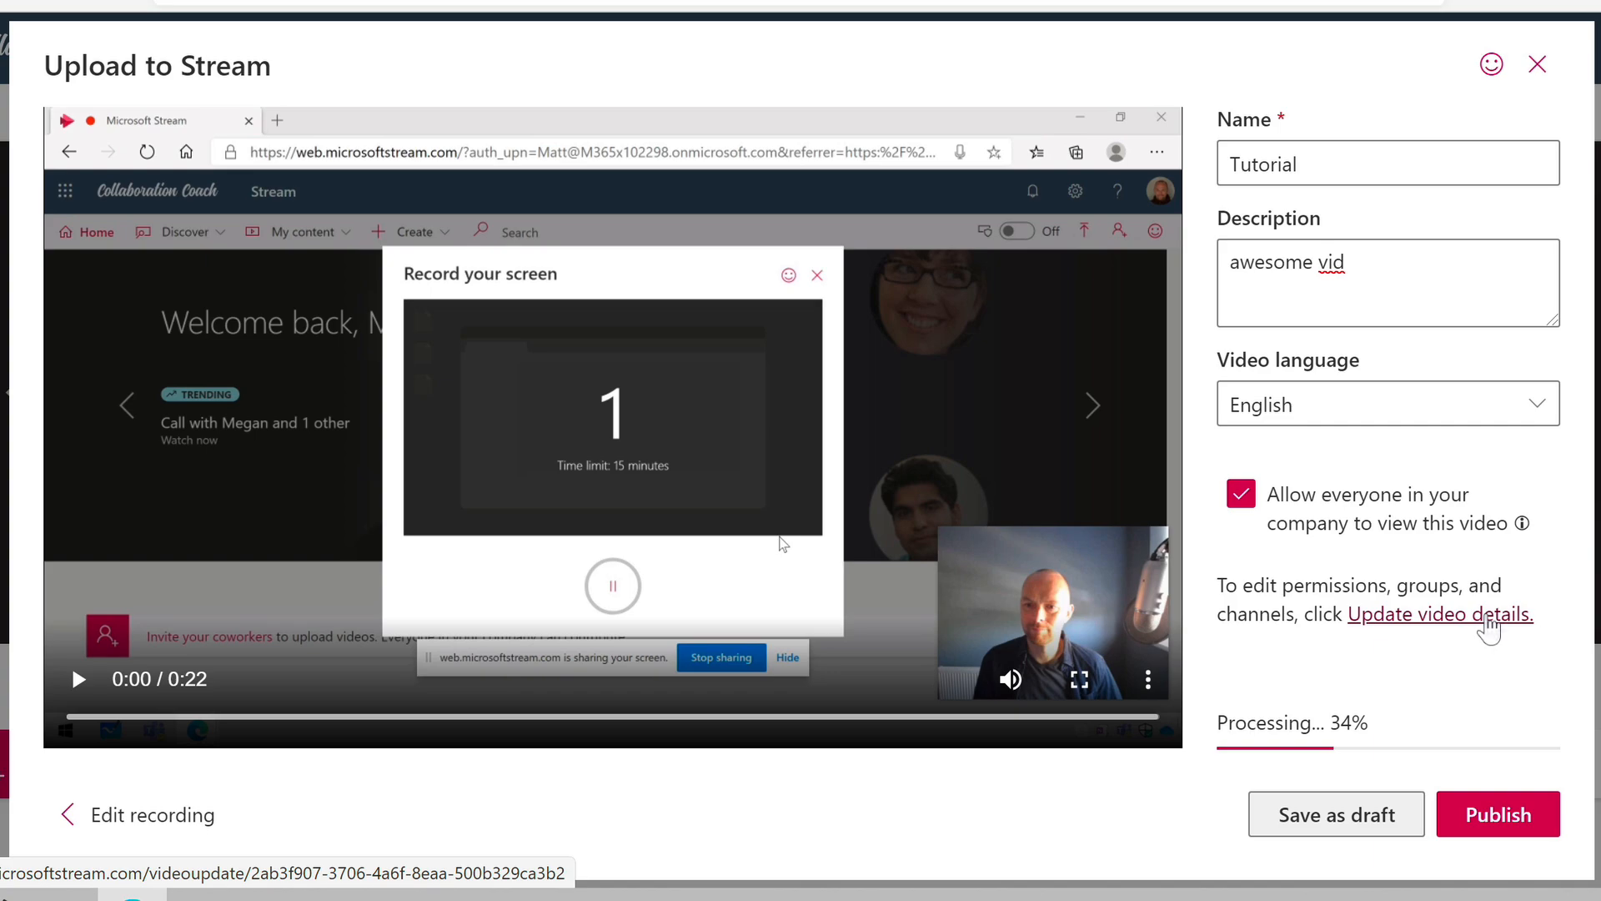
- Open the full video details, review the sharing choices for groups, channels and people, and allow everyone in the company to view the video
click(1487, 618)
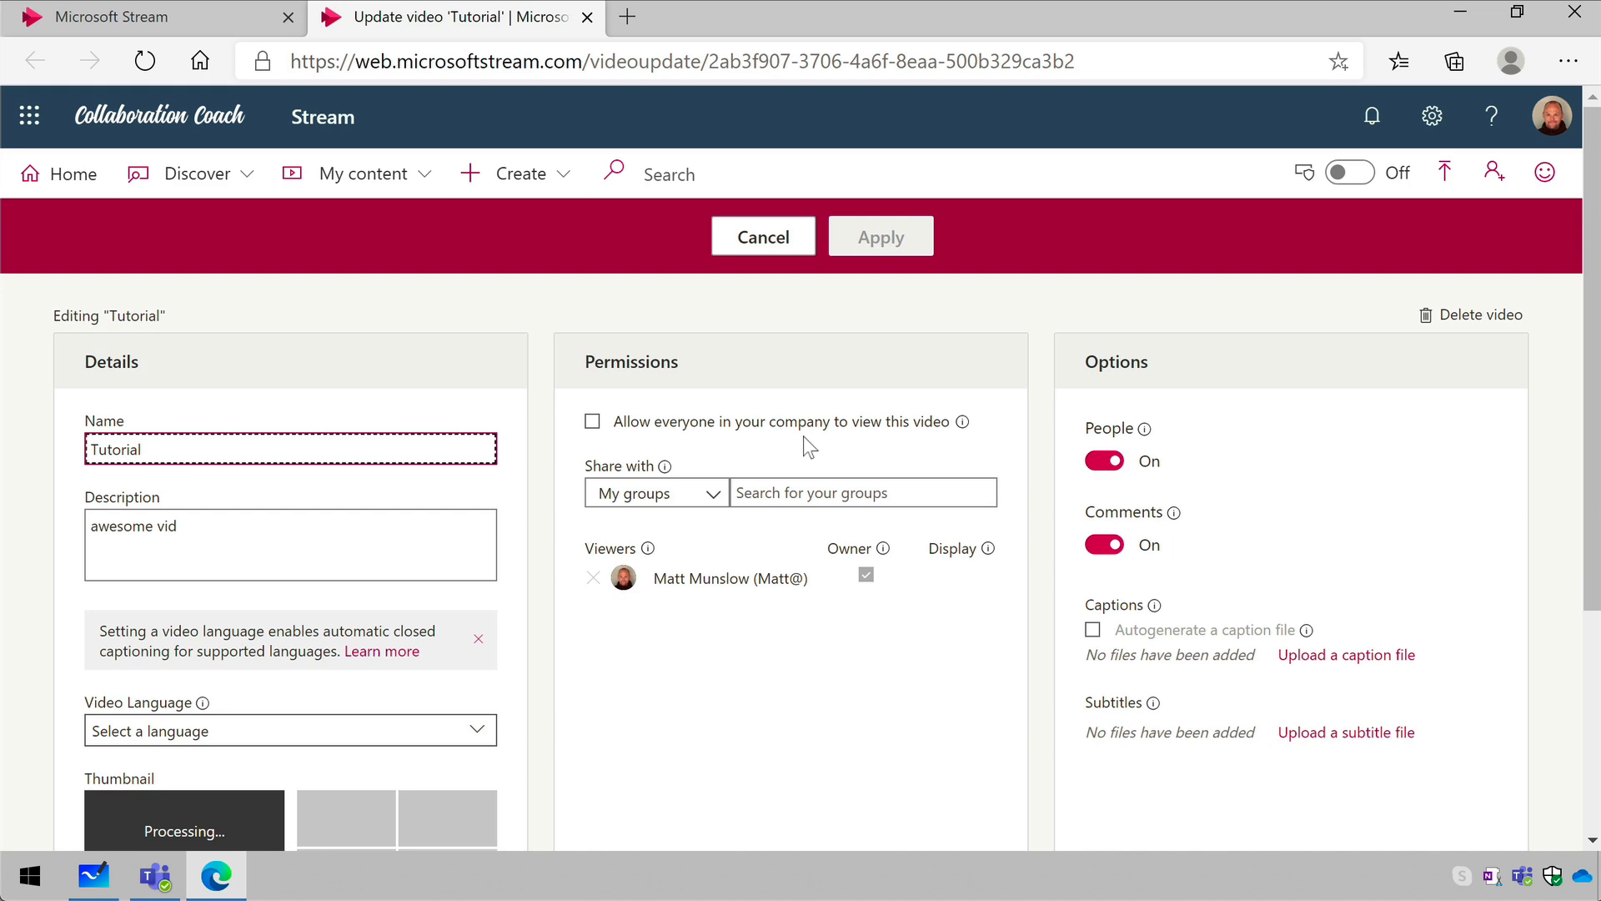
scroll(804, 437, down, 1)
click(699, 377)
scroll(669, 433, up, 1)
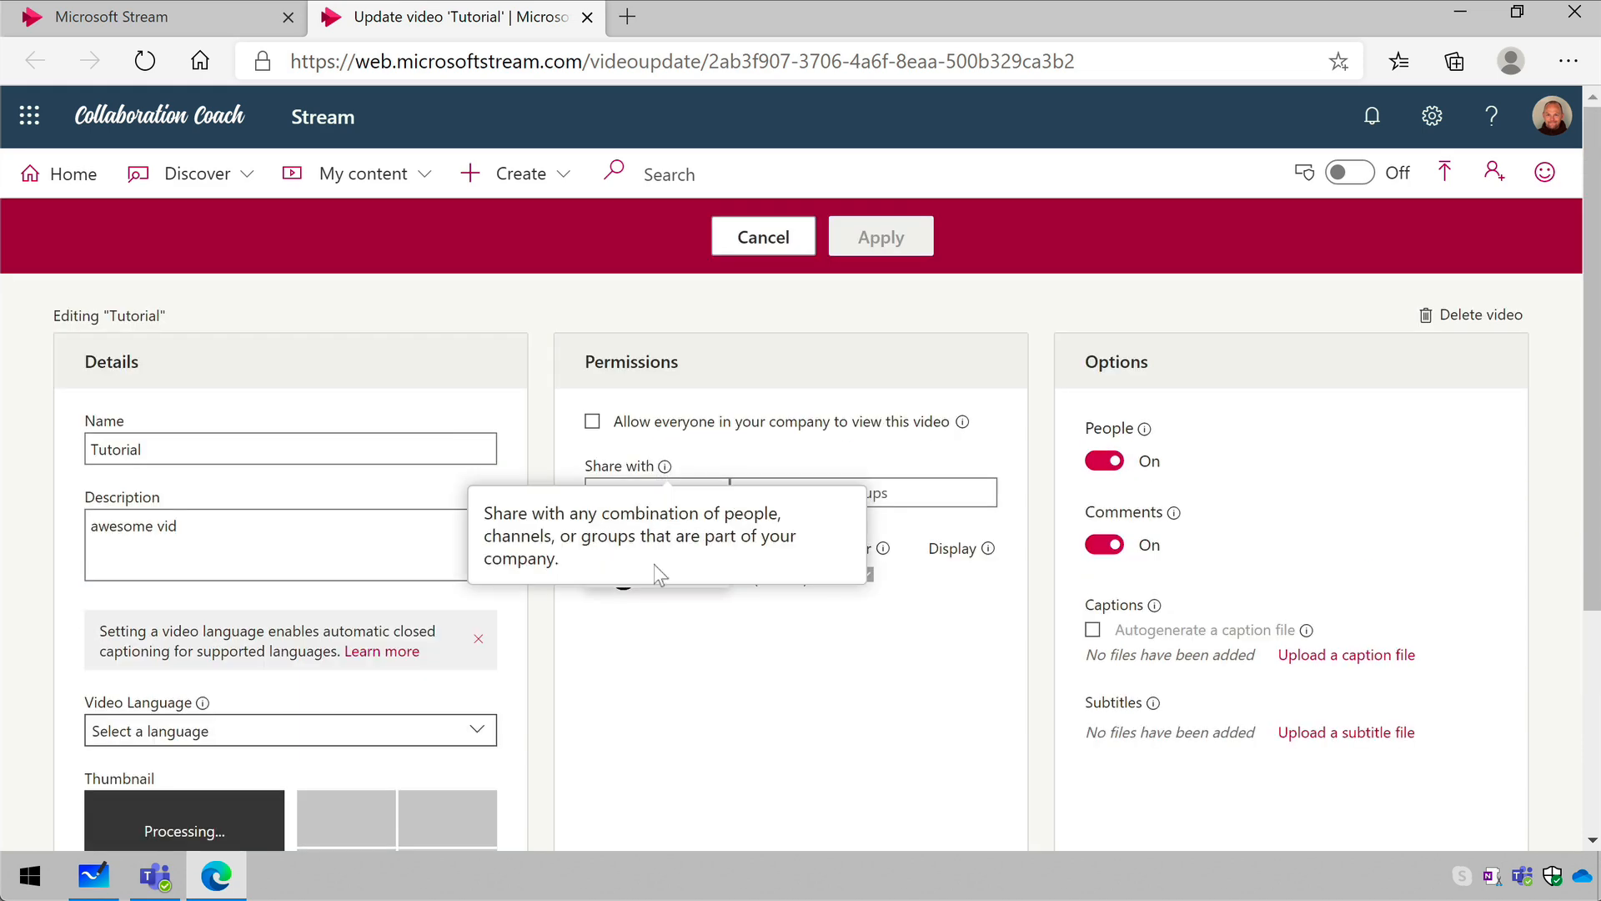
click(793, 648)
click(673, 502)
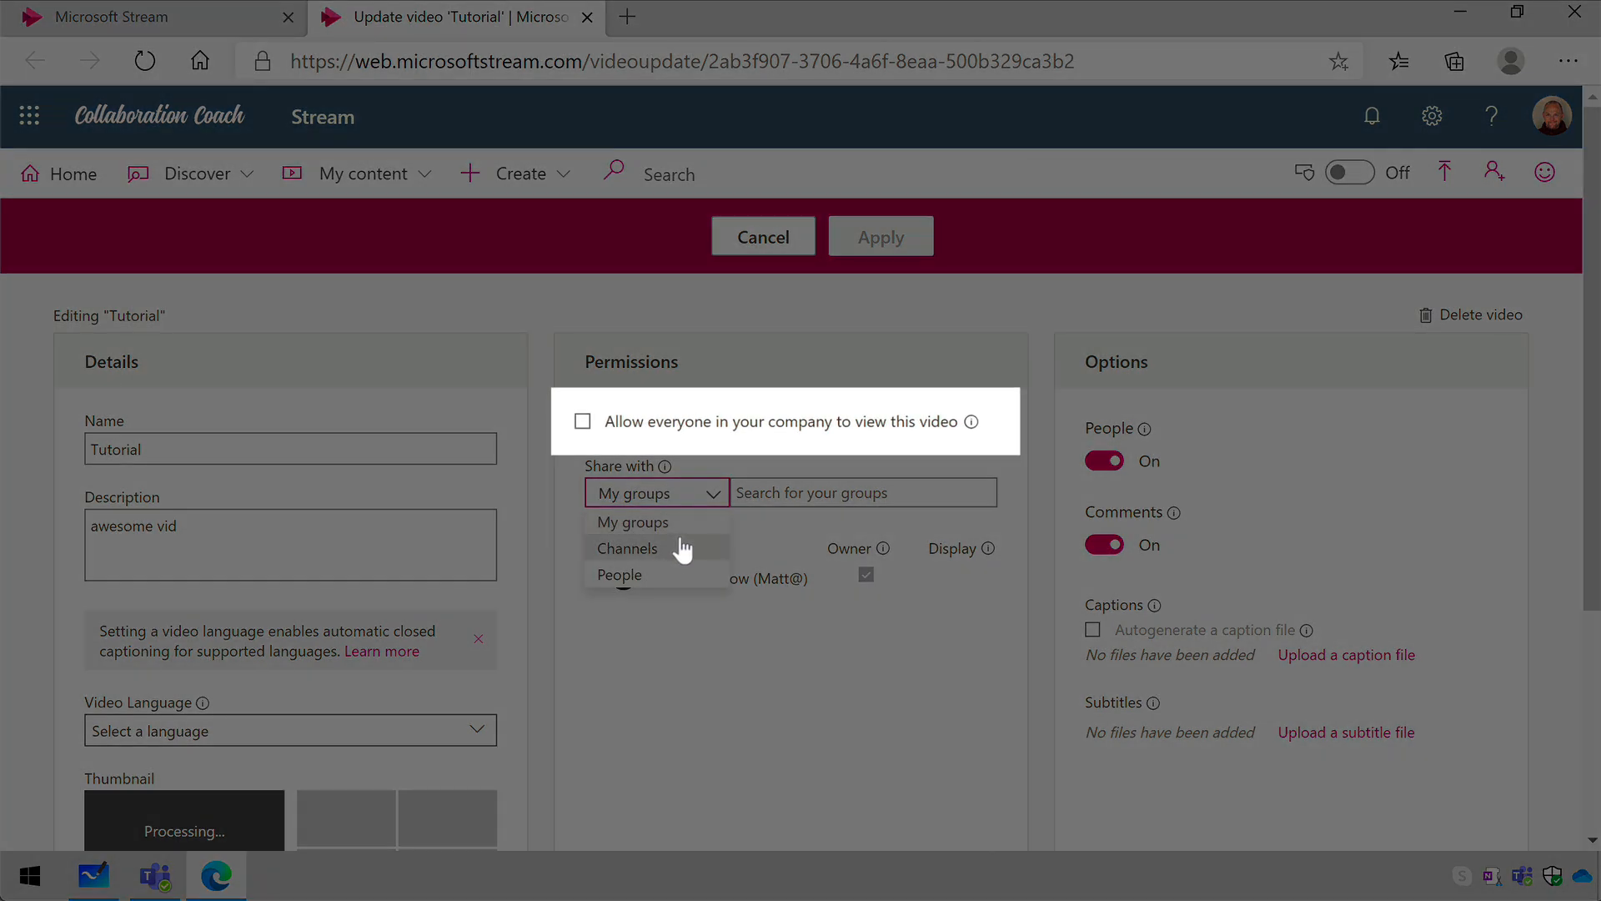
click(586, 422)
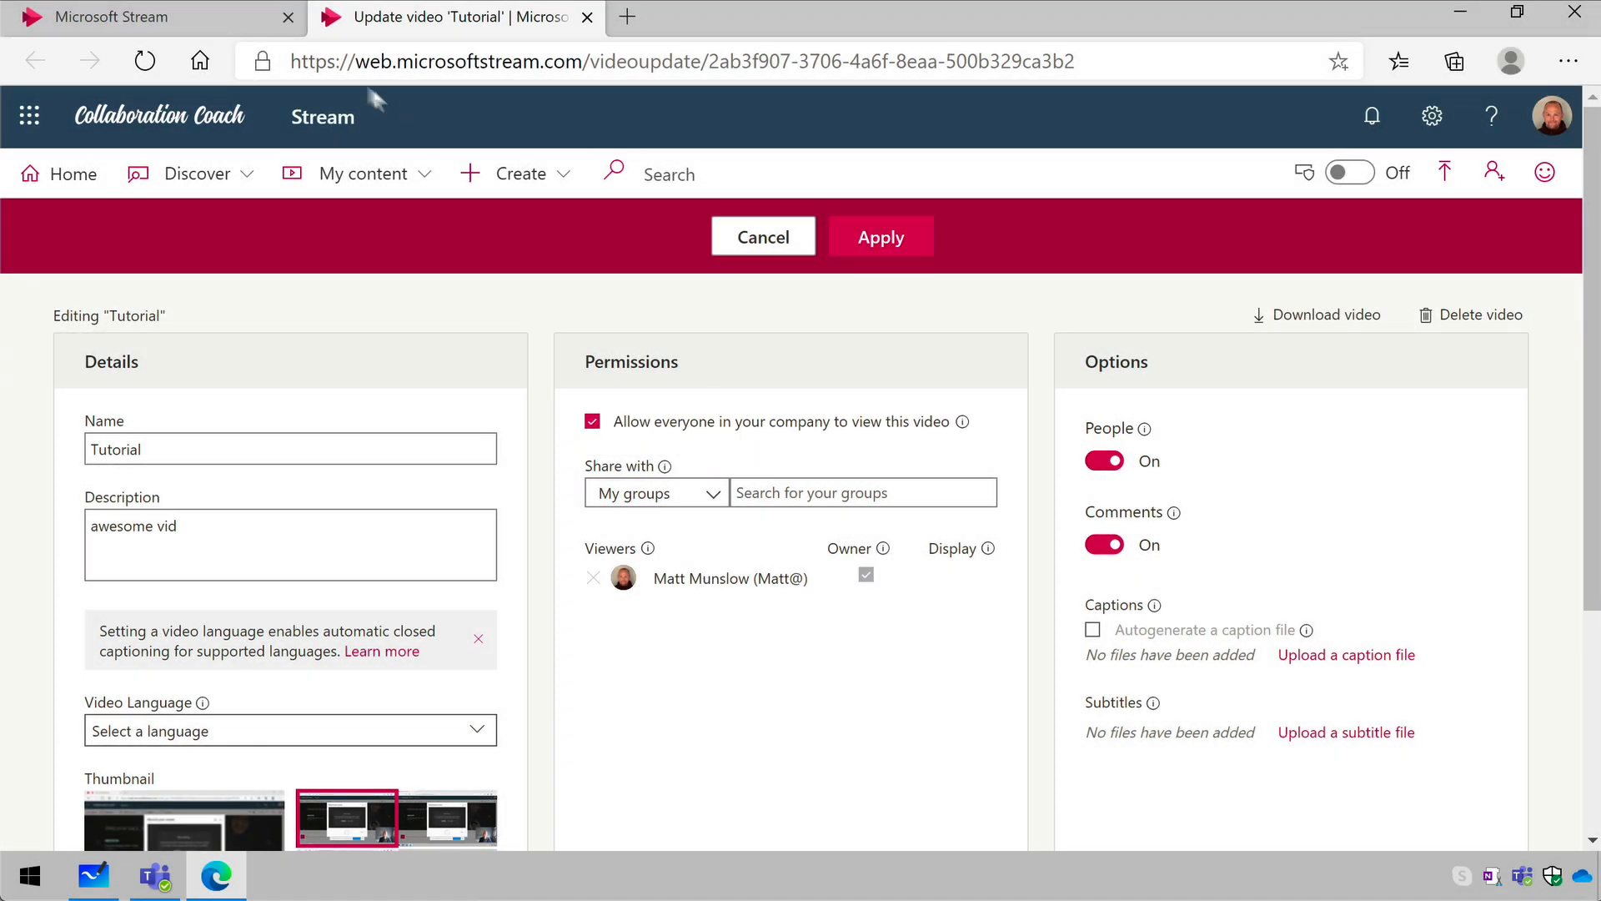
- Return to the upload form, publish the Tutorial video, and pause its playback on the watch page
click(202, 25)
click(1395, 794)
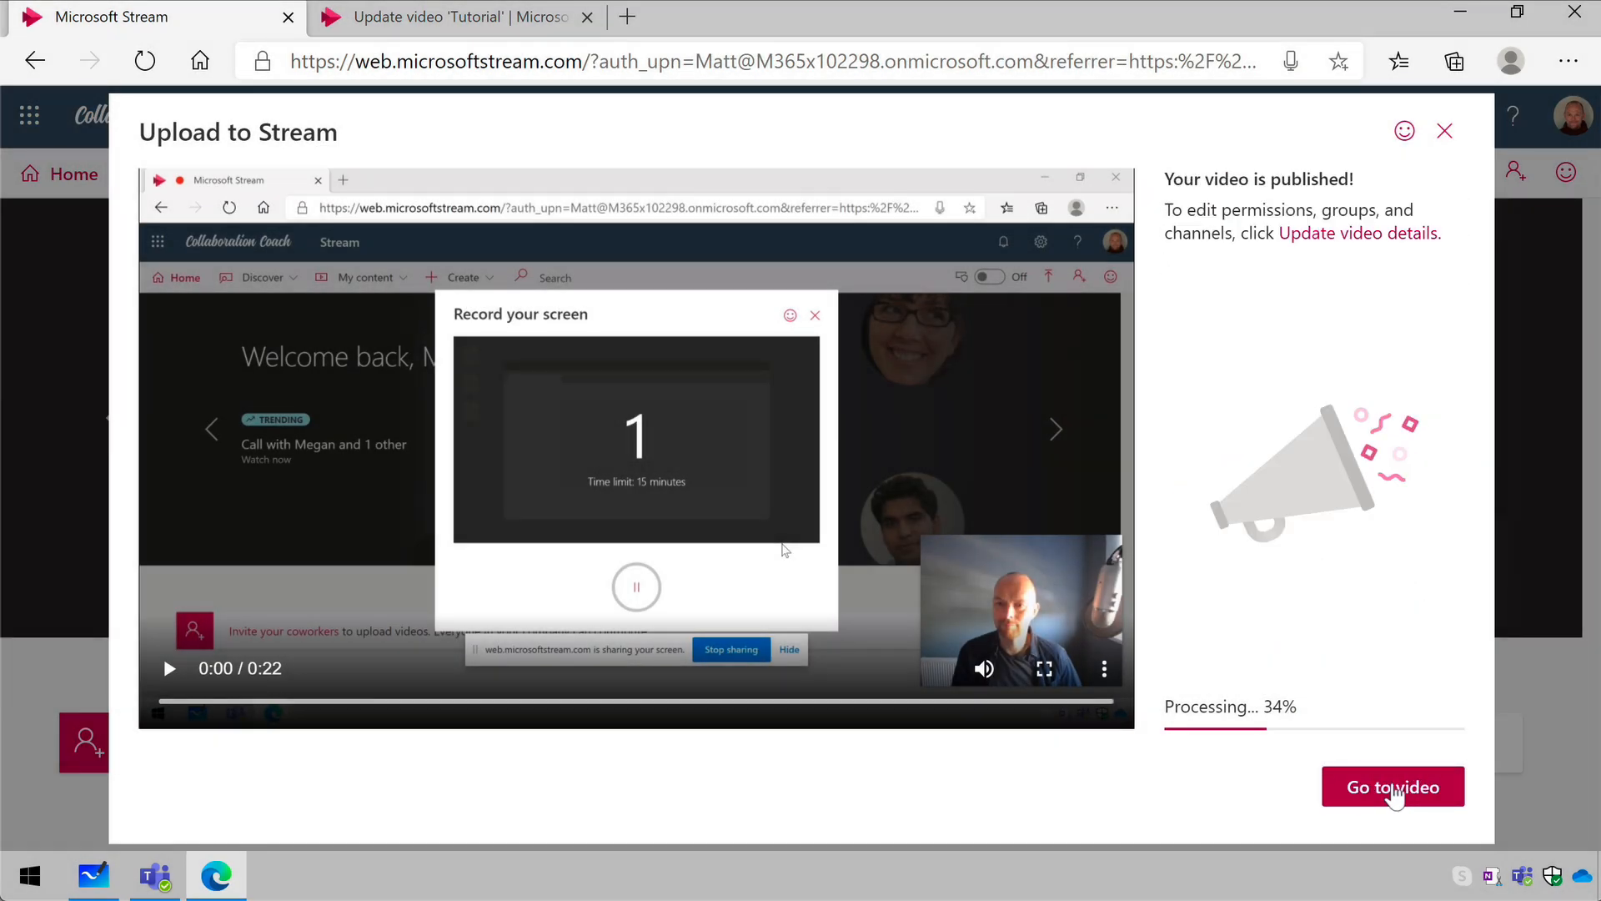
click(1395, 787)
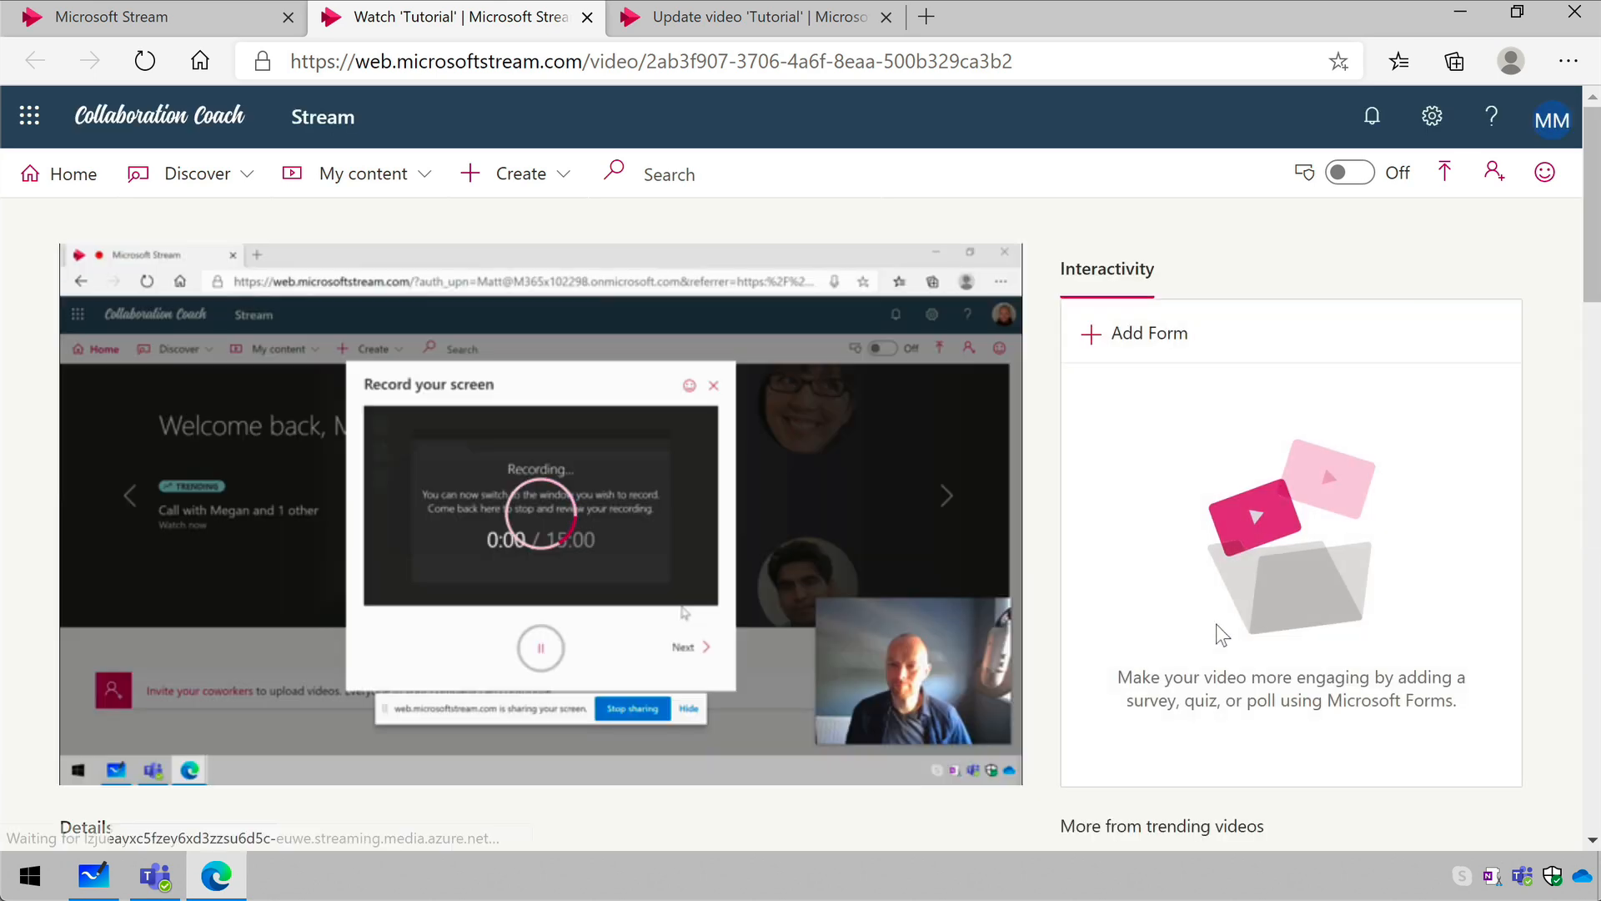
click(87, 755)
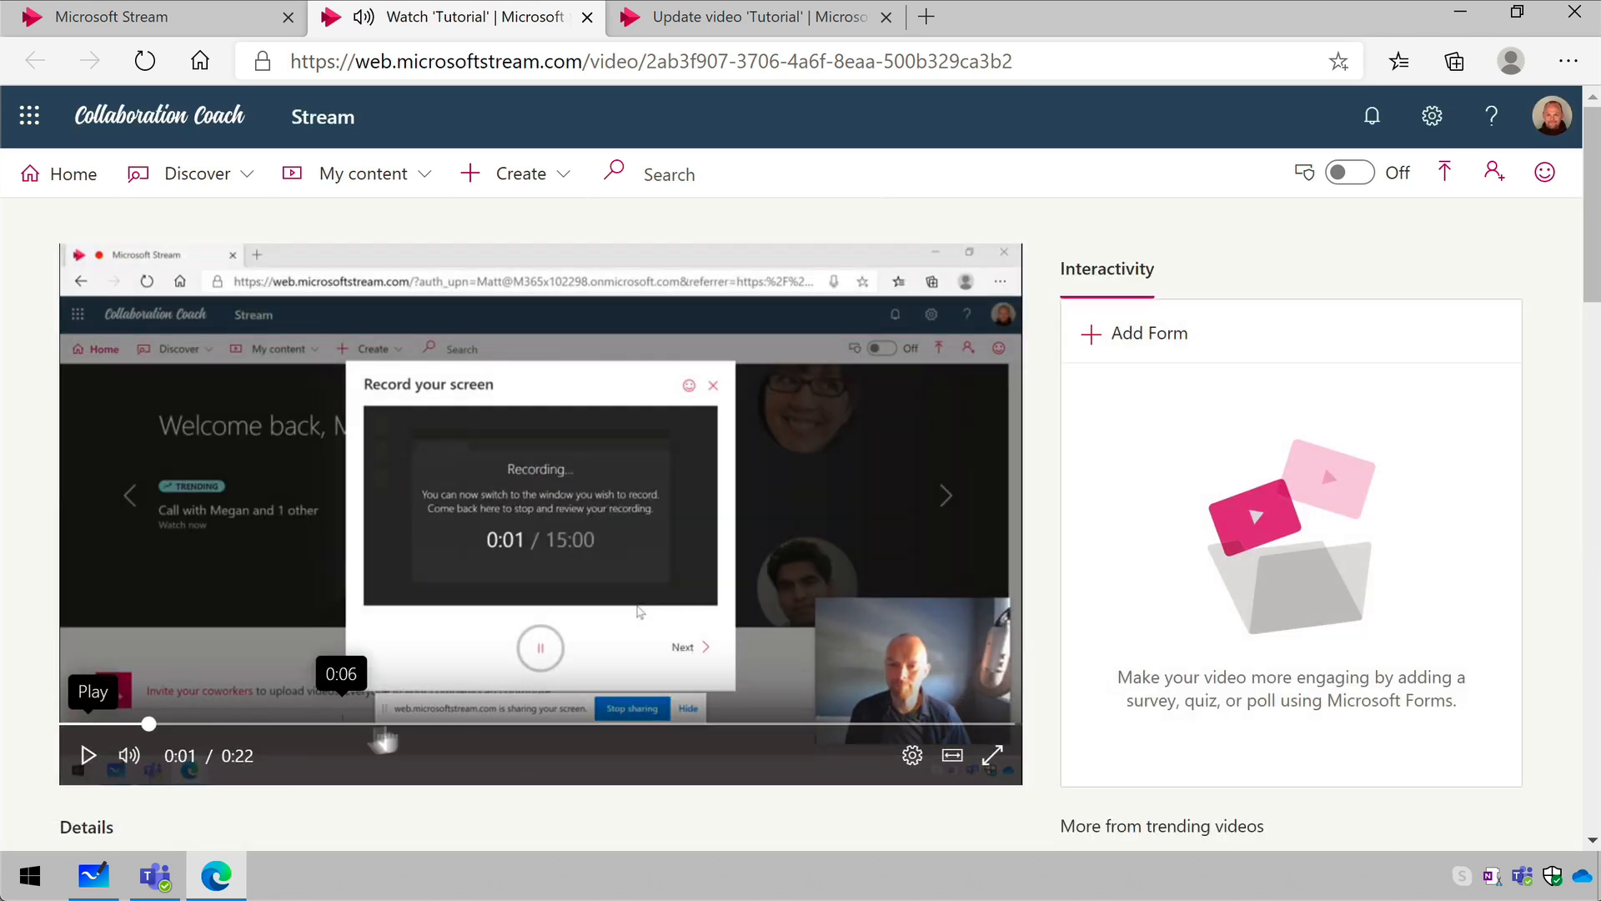
- Open the published video's sharing options and look through the direct link, email and embed choices
scroll(437, 734, down, 3)
scroll(434, 729, down, 1)
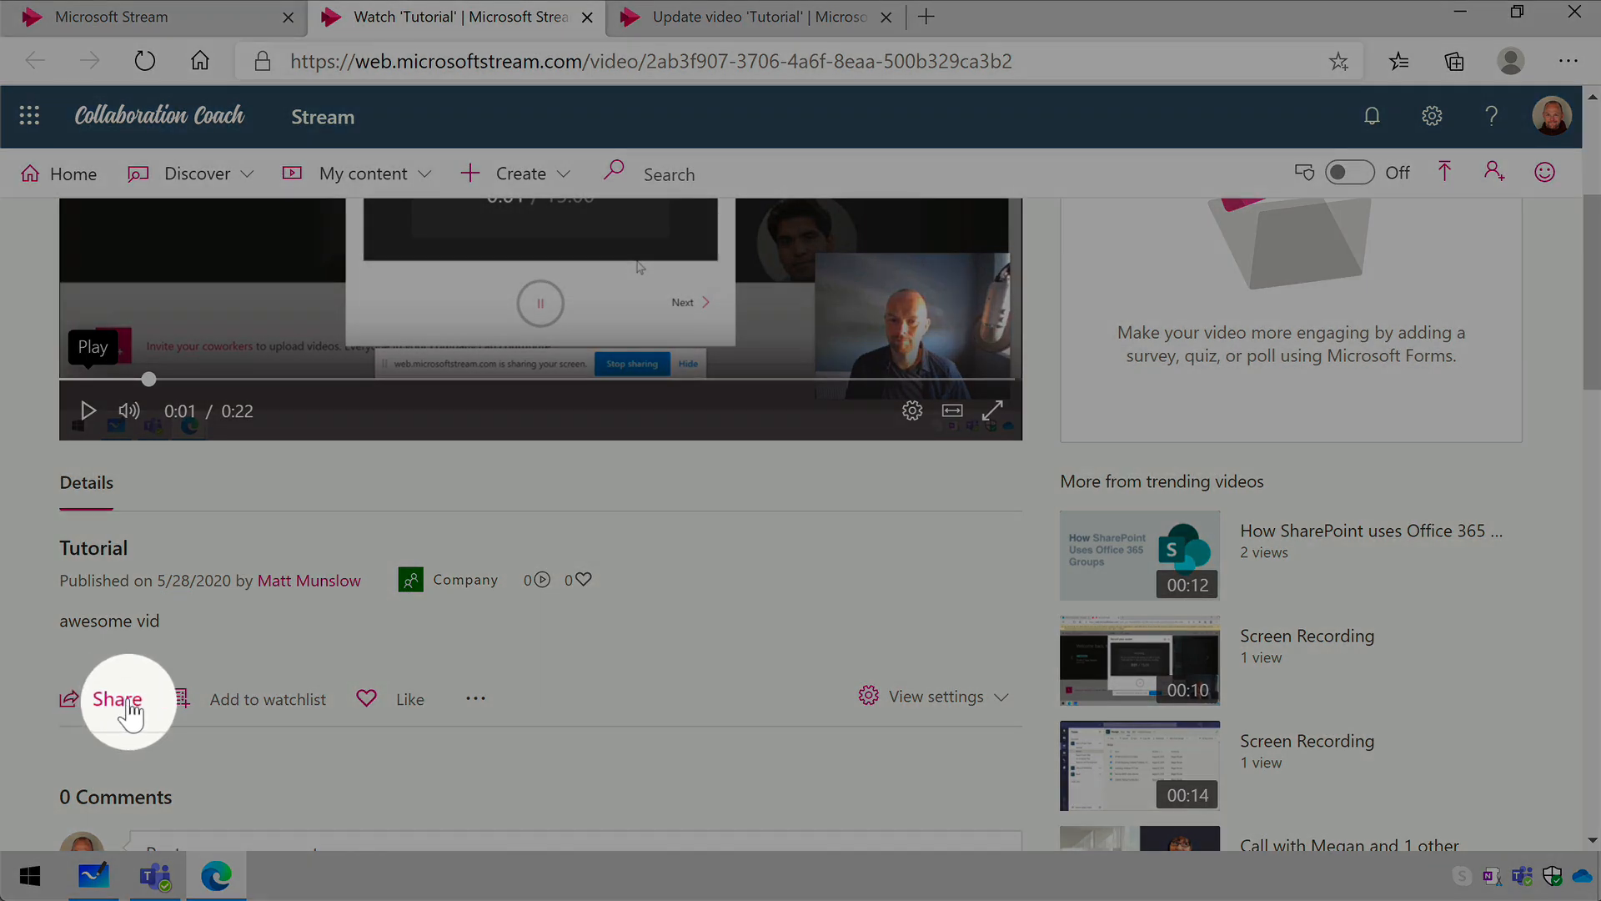
click(129, 705)
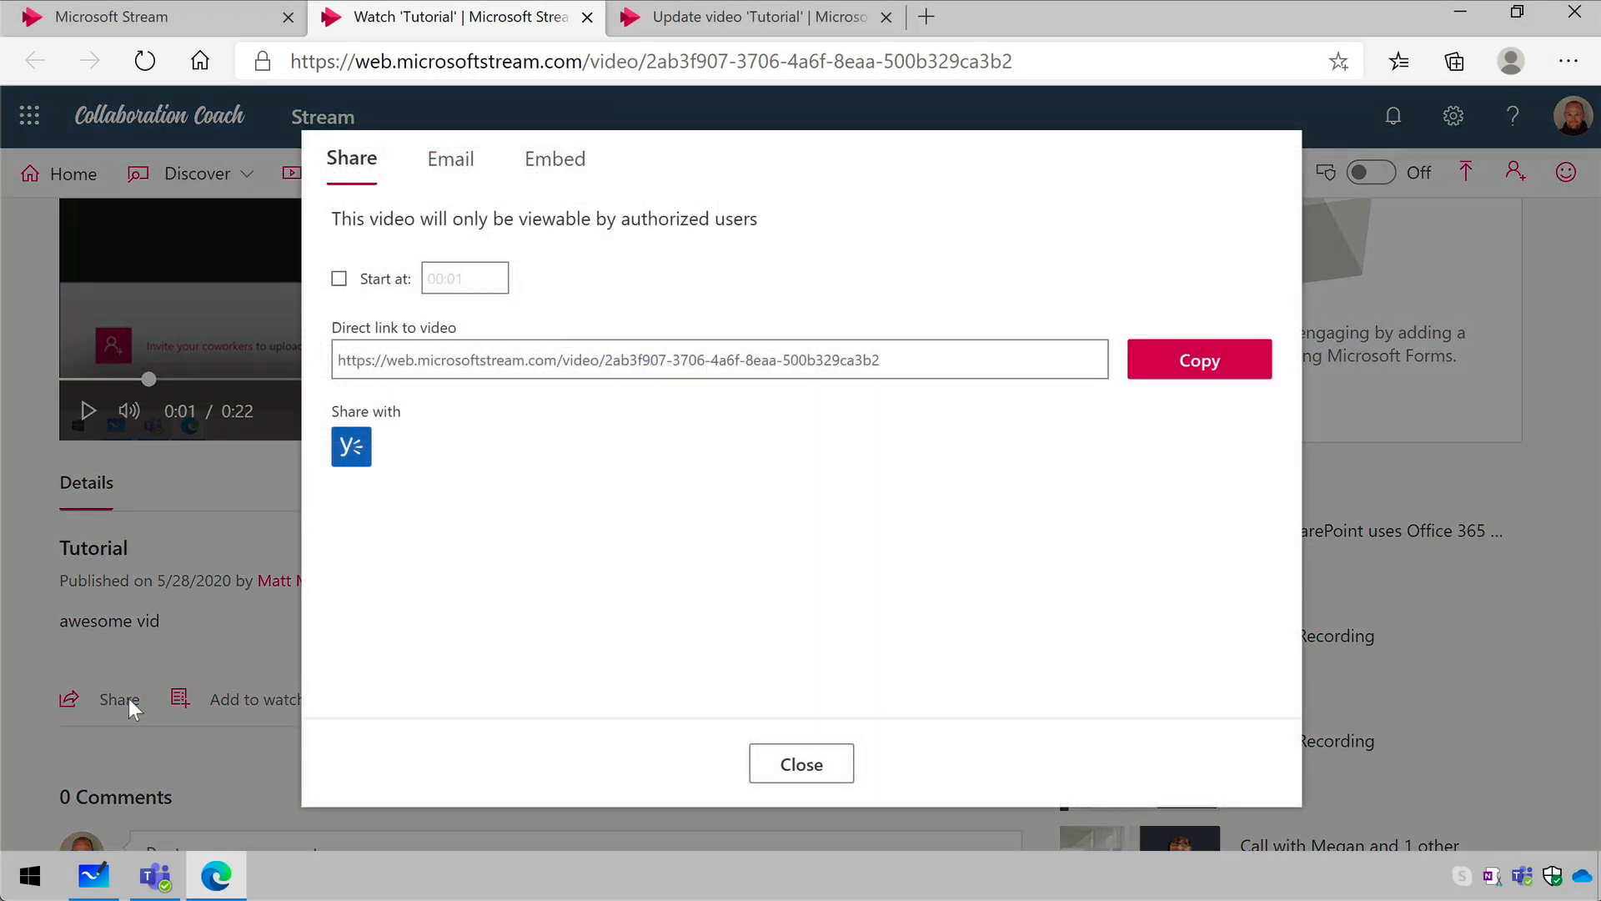
click(459, 168)
click(569, 164)
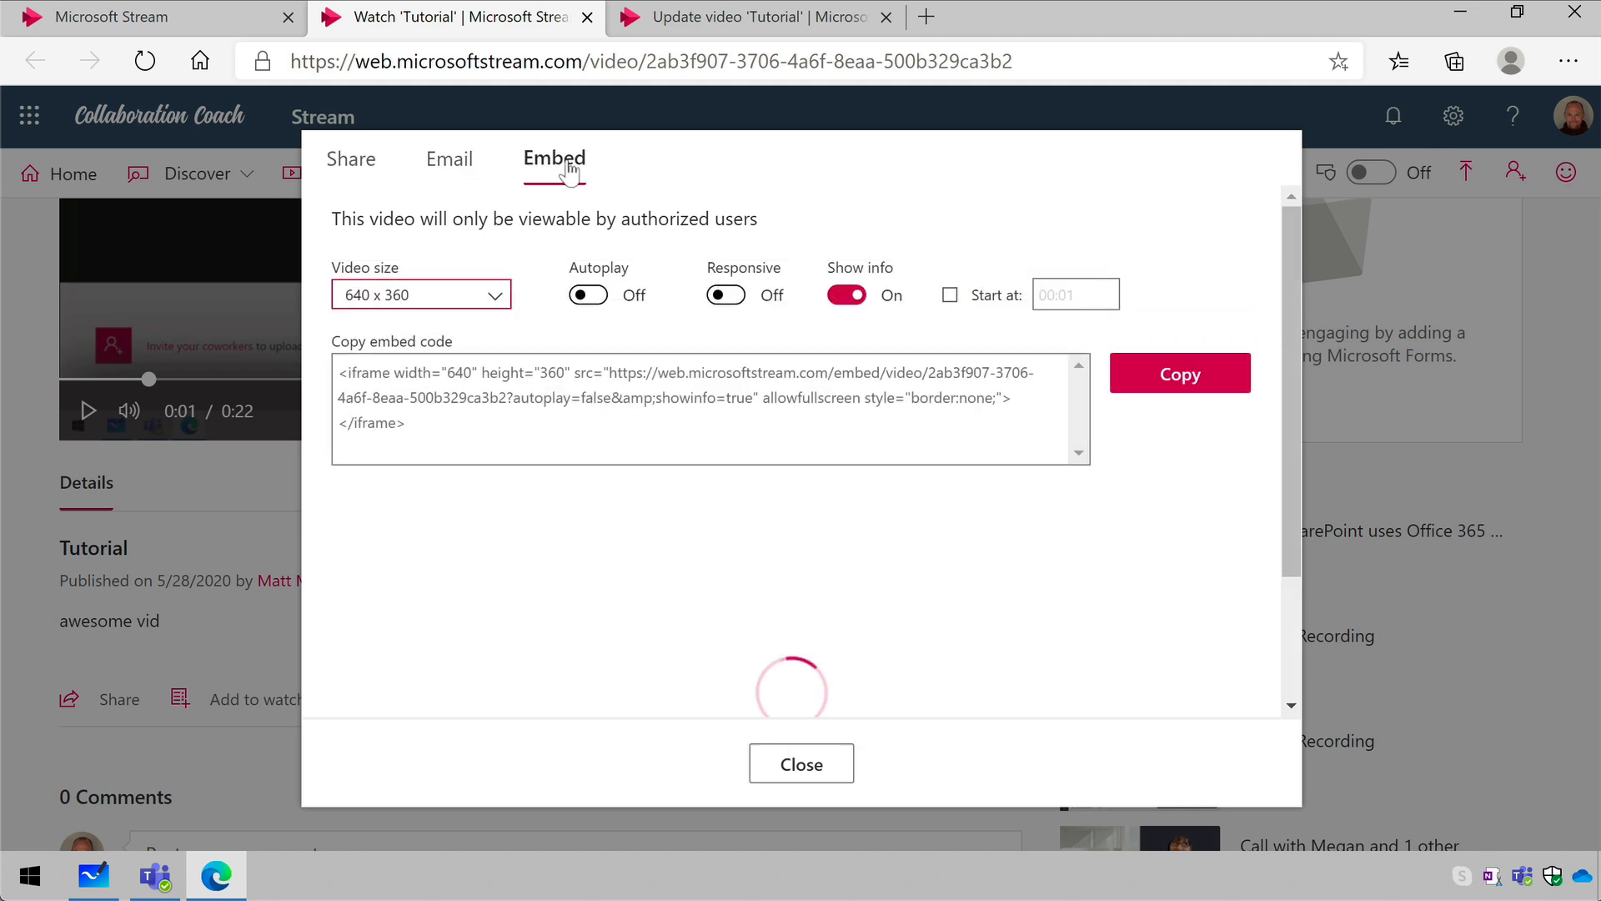